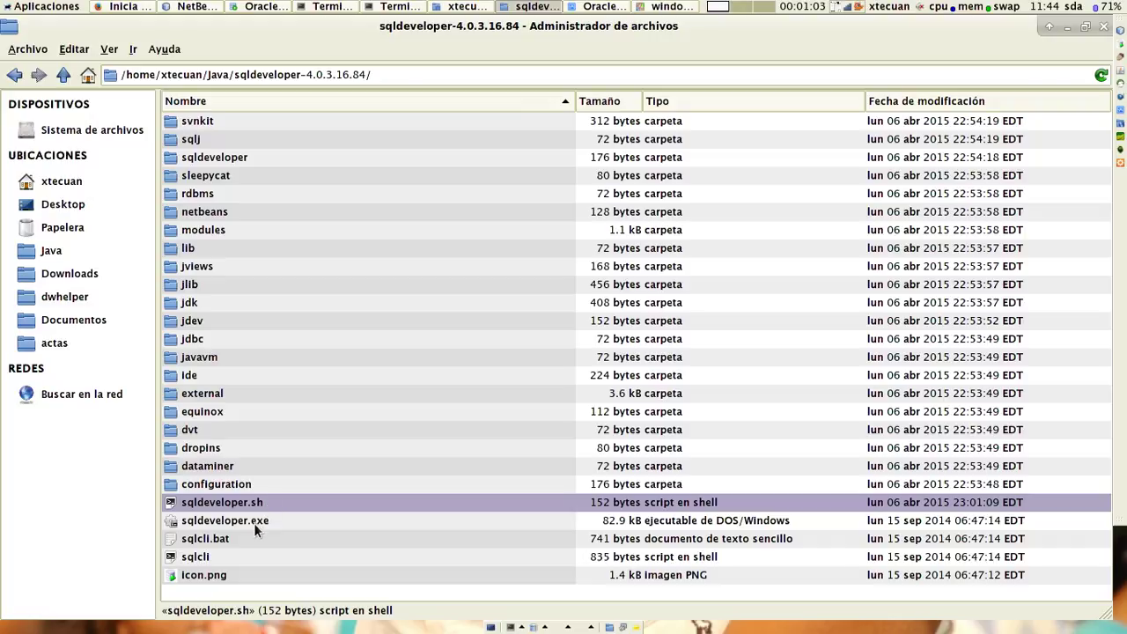
Select sqldeveloper.exe and switch to the running Oracle SQL Developer window.
left_click(254, 524)
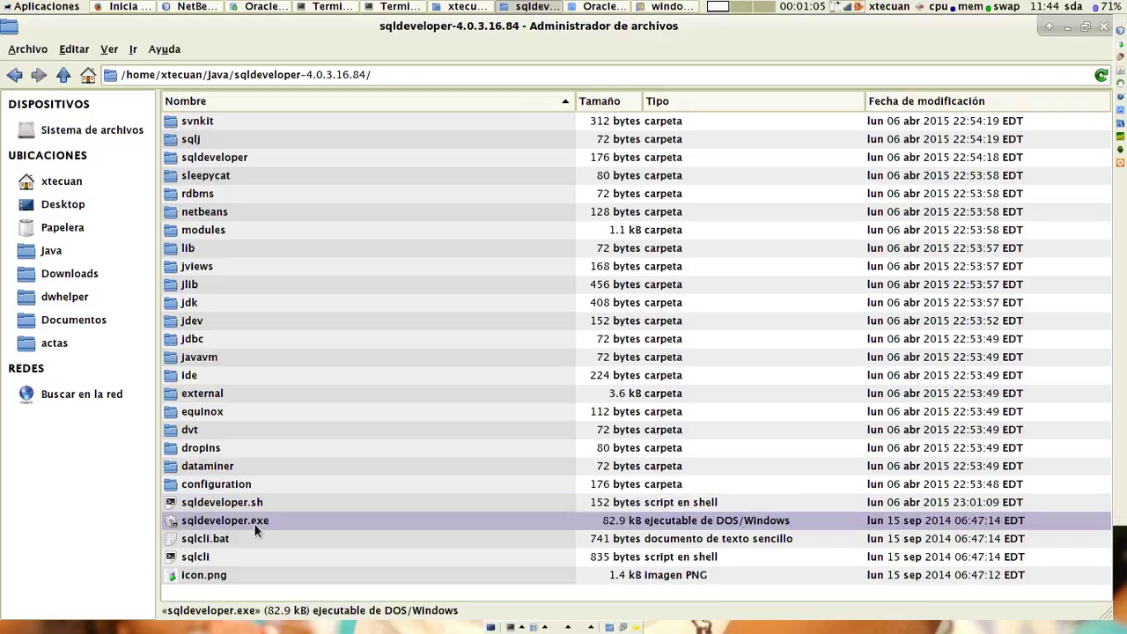
left_click(265, 7)
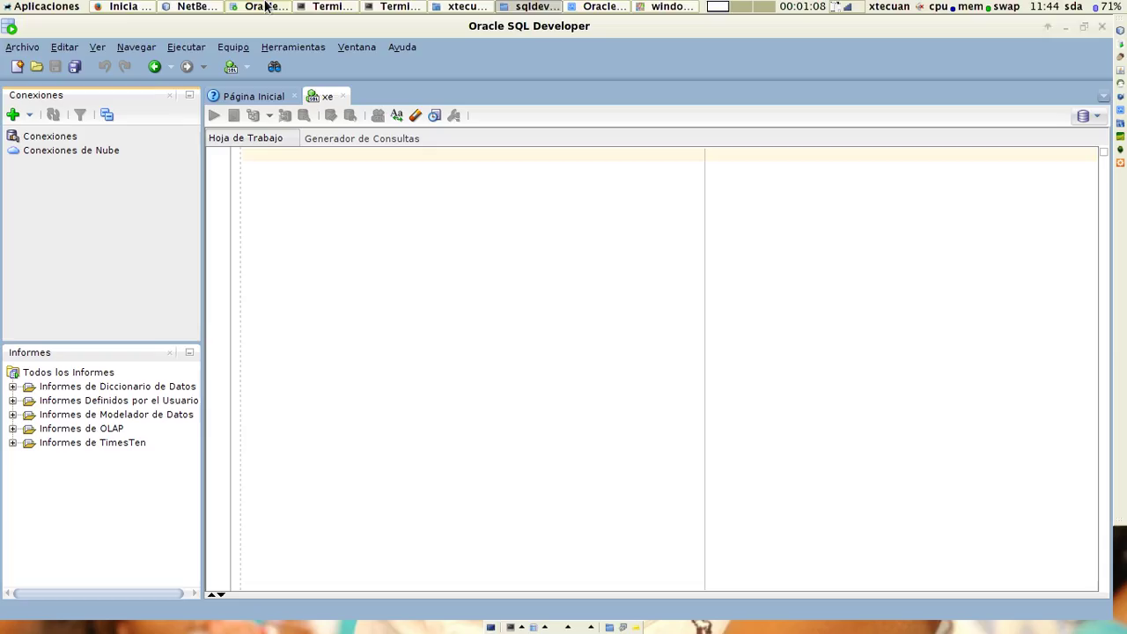
Start a new connection named oraclexe with user sys and its password.
left_click(56, 138)
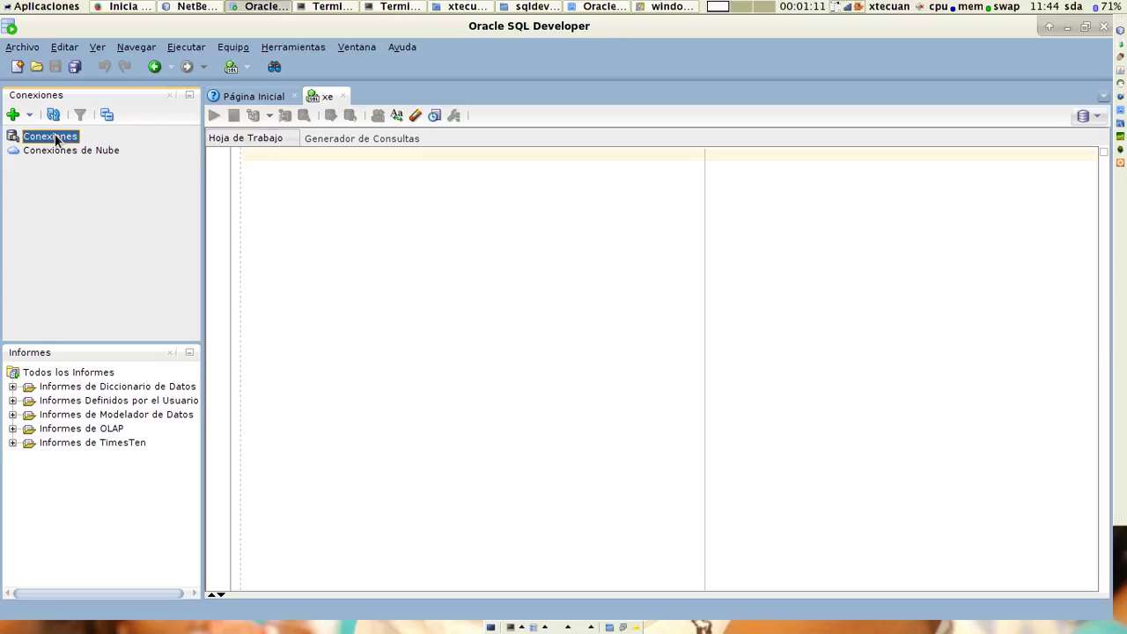
right_click(55, 138)
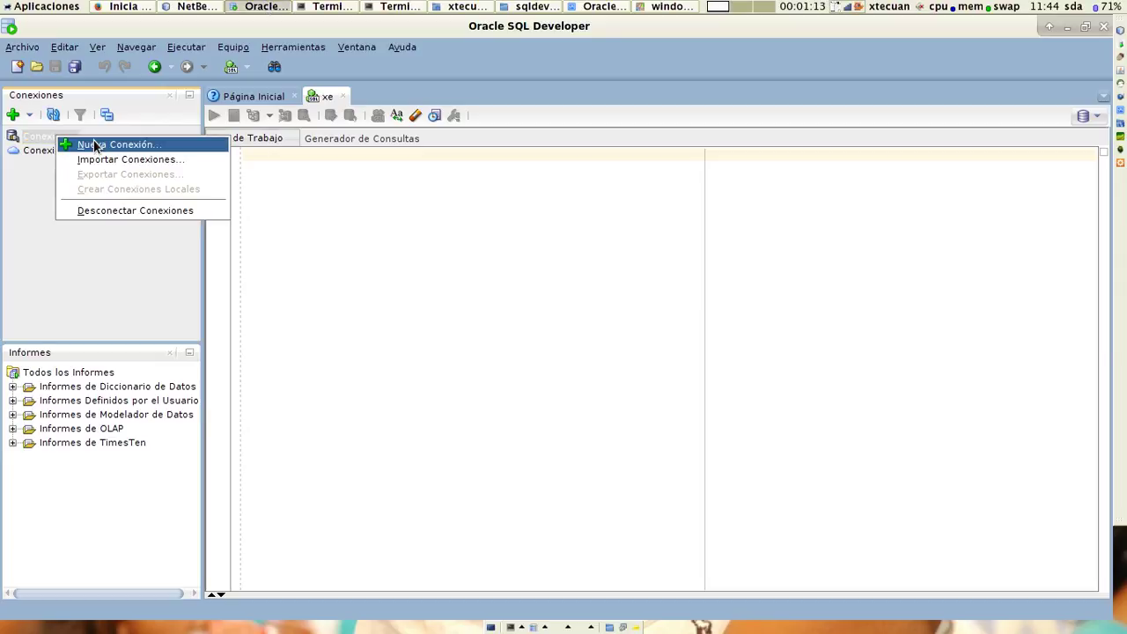
left_click(95, 144)
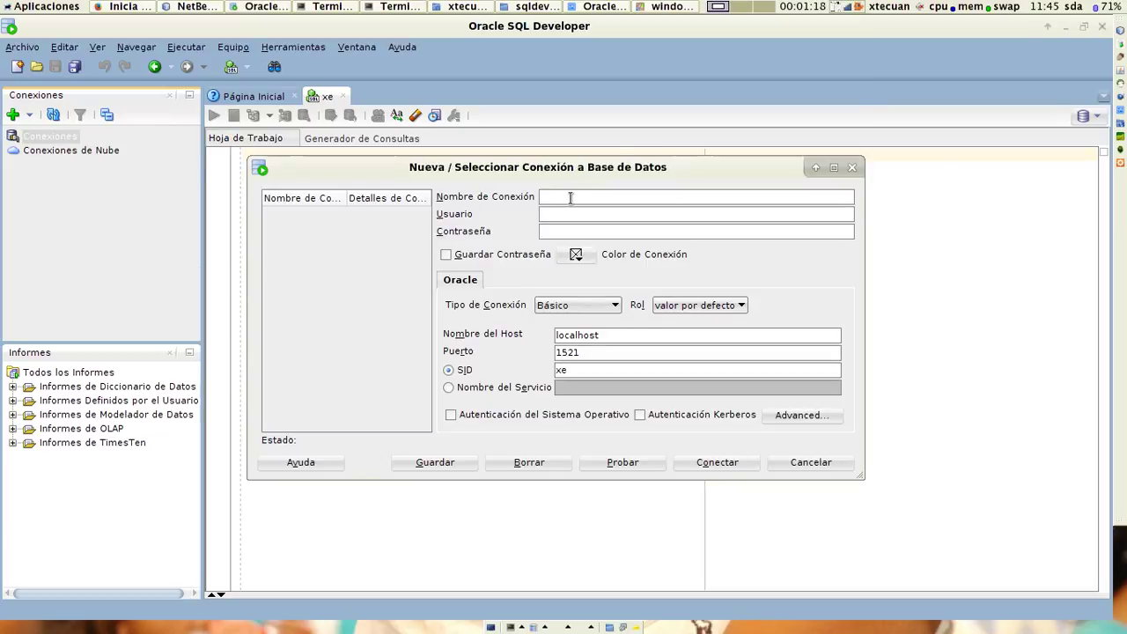
type("oraclexe")
left_click(555, 218)
type("sys")
key("Tab")
type("oracle1")
Save the password, set role SYSDBA and host 192.168.56.2, then test and connect.
left_click(514, 255)
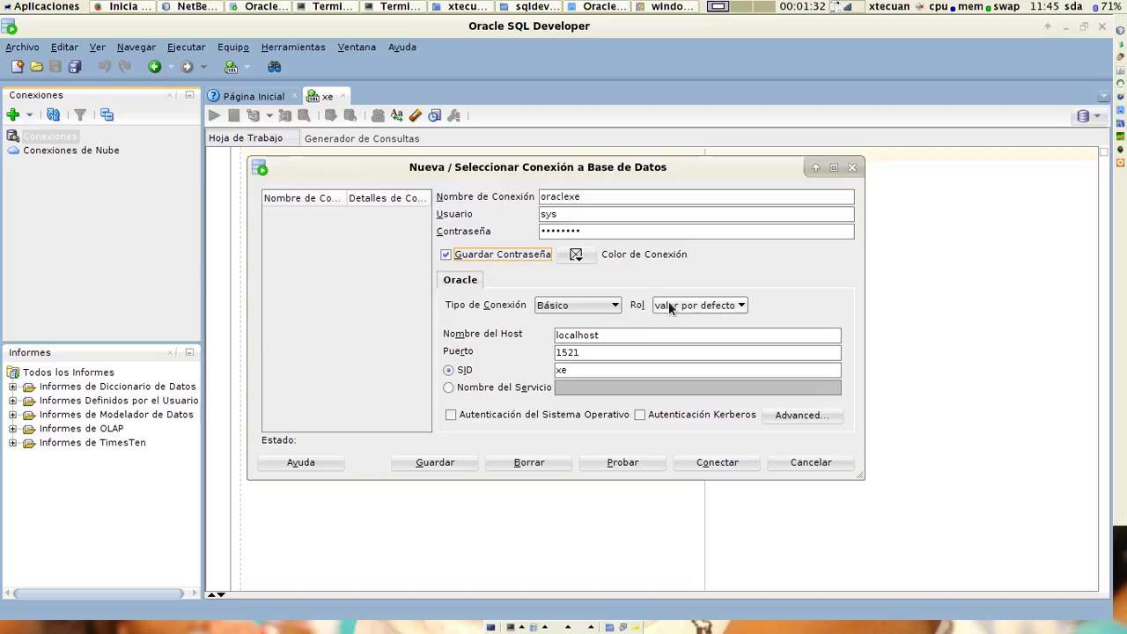
left_click(672, 306)
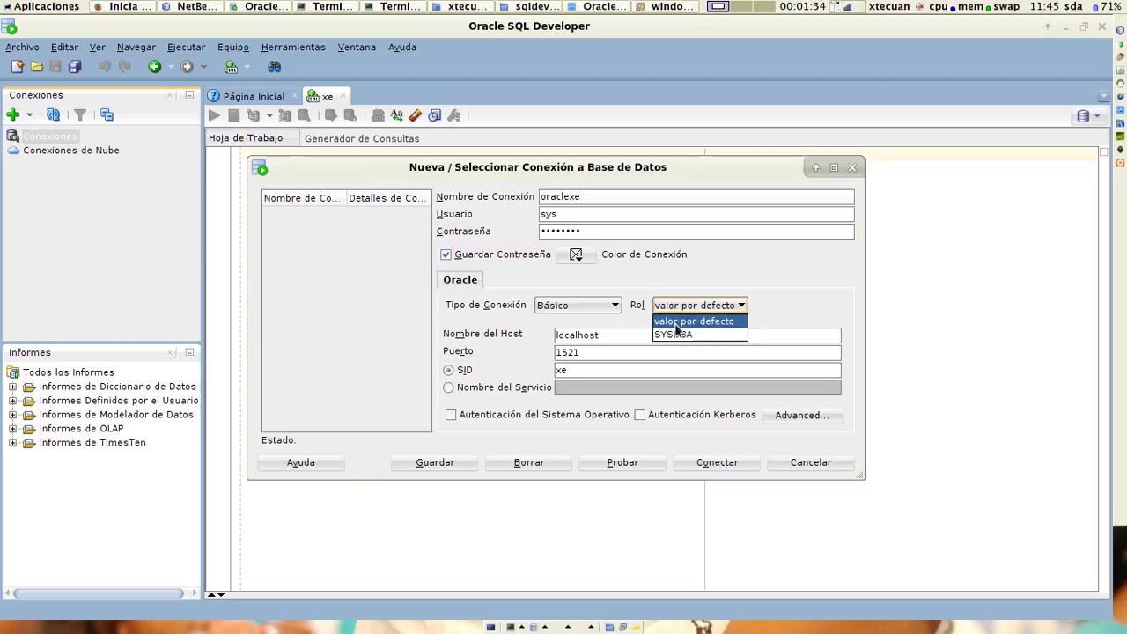
left_click(675, 336)
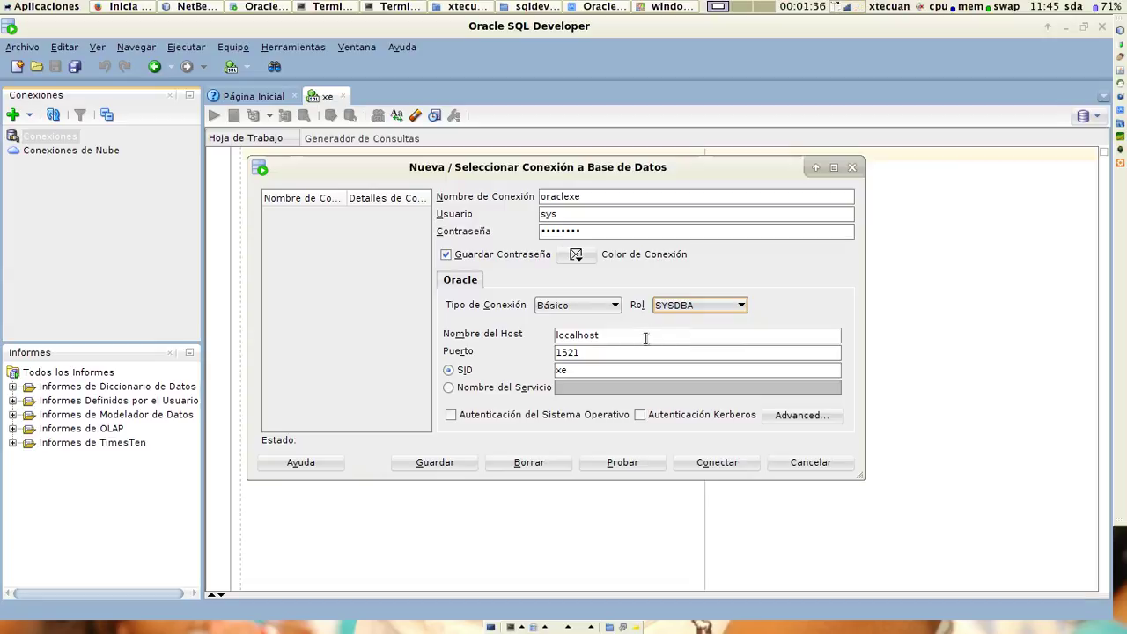
double_click(644, 337)
type("912.")
key("BackSpace")
key("BackSpace")
key("BackSpace")
key("BackSpace")
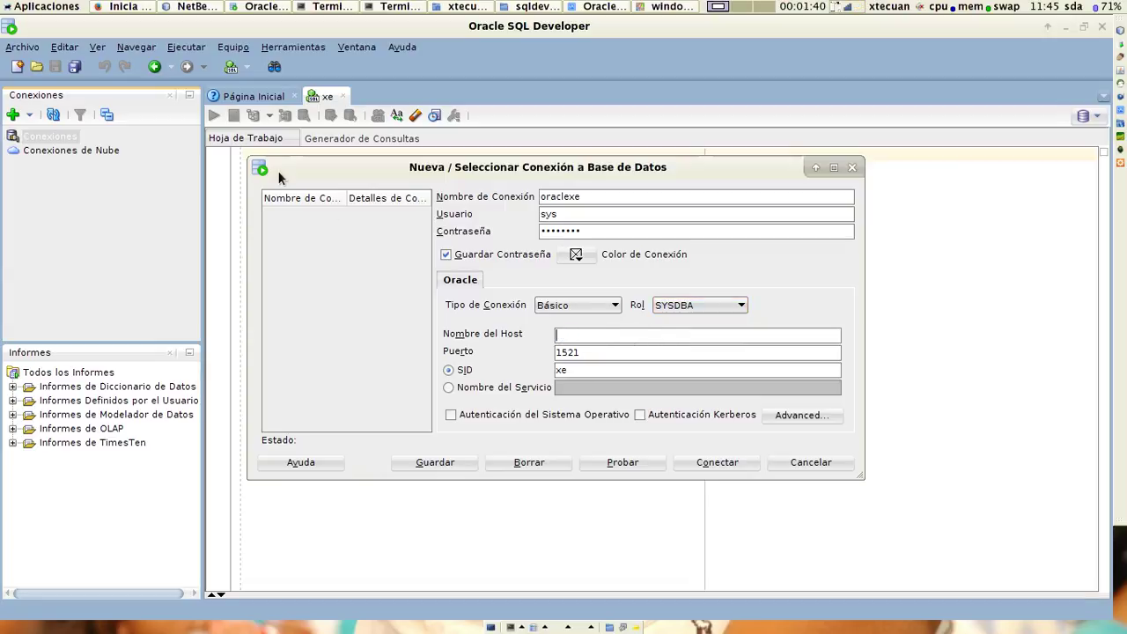
type("192.168.56.2")
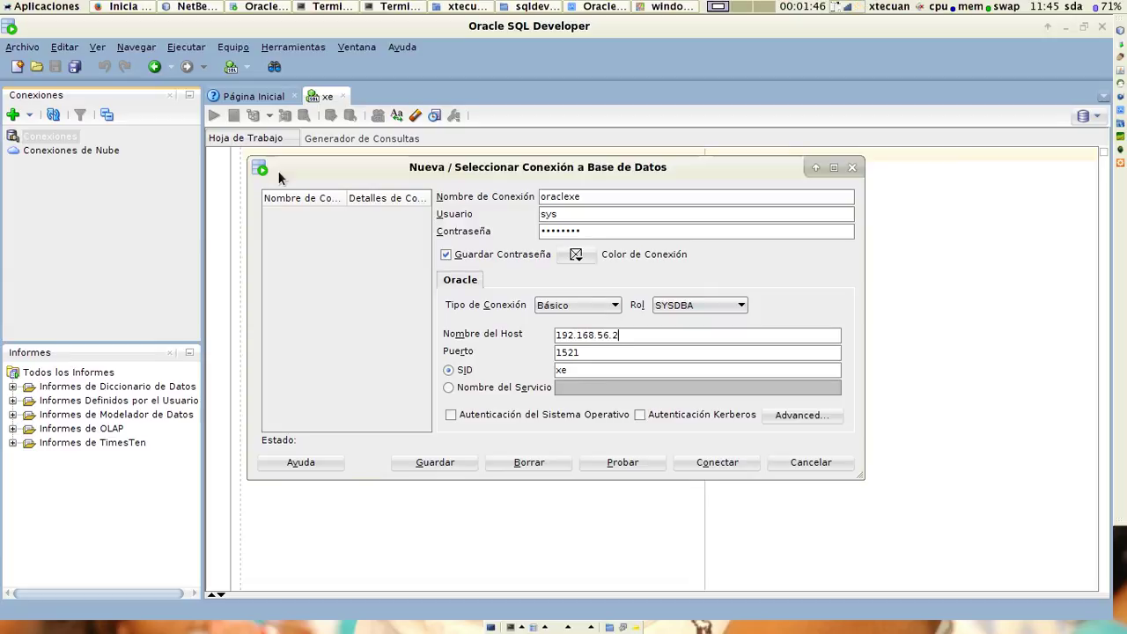
left_click(628, 464)
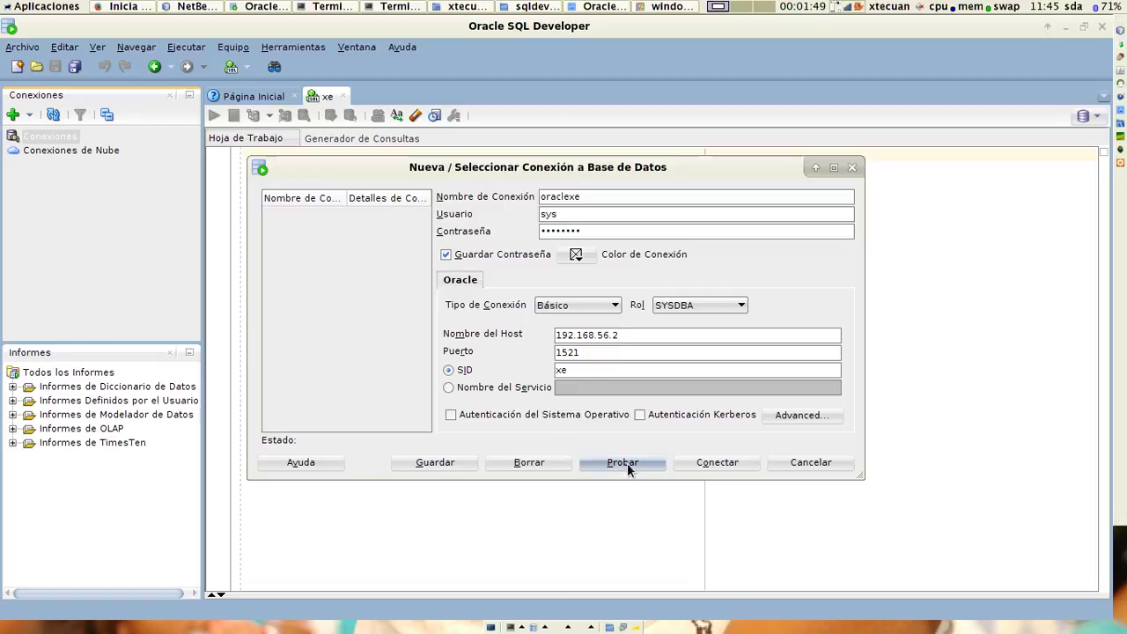
left_click(715, 465)
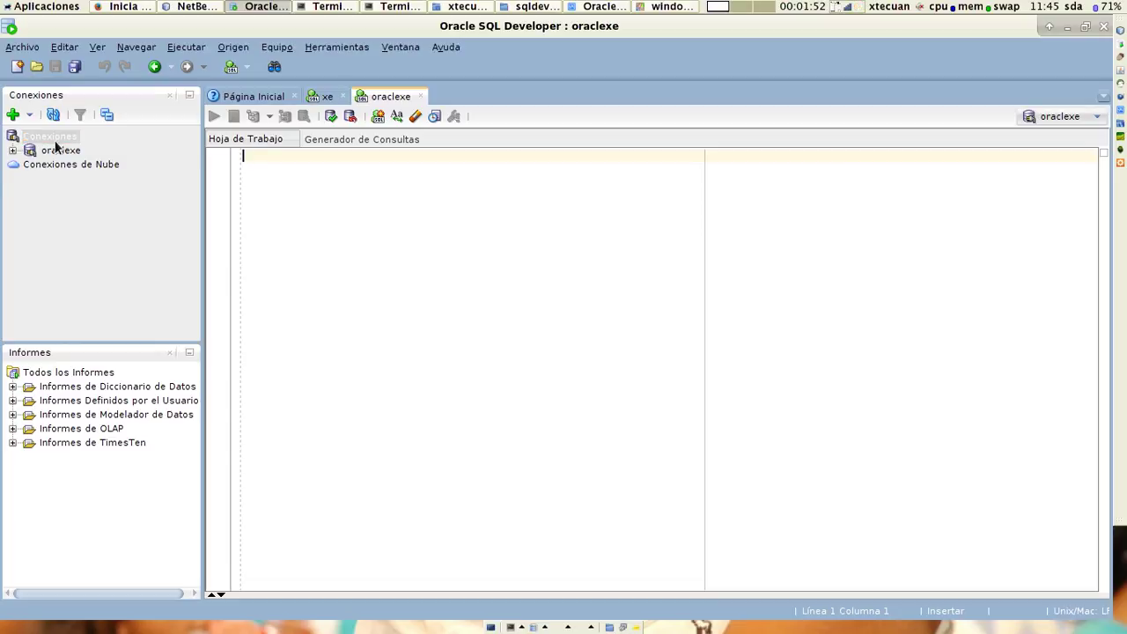
Expand oraclexe and its Otros Usuarios folder, then select the HR user.
left_click(12, 152)
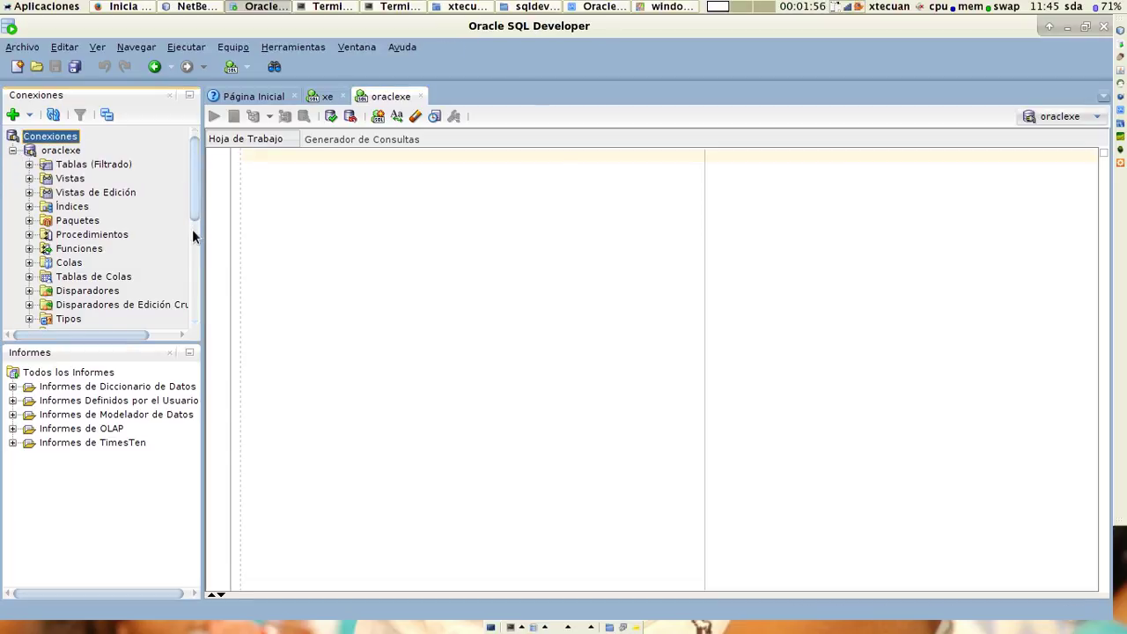
left_click_drag(192, 236, 194, 116)
left_click_drag(193, 208, 191, 340)
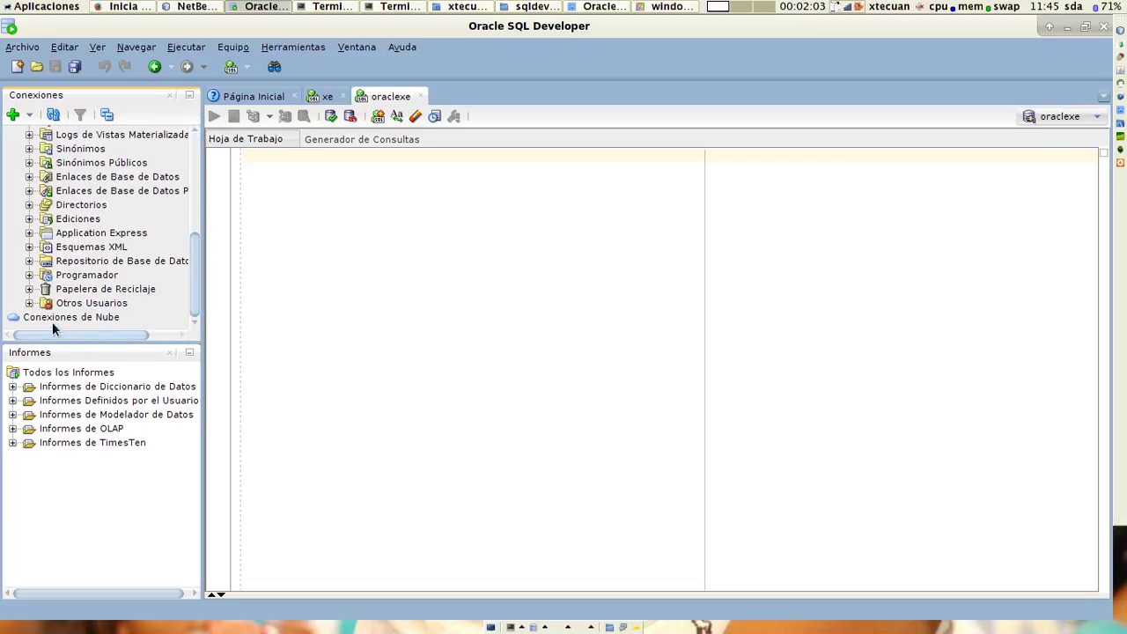
left_click(29, 303)
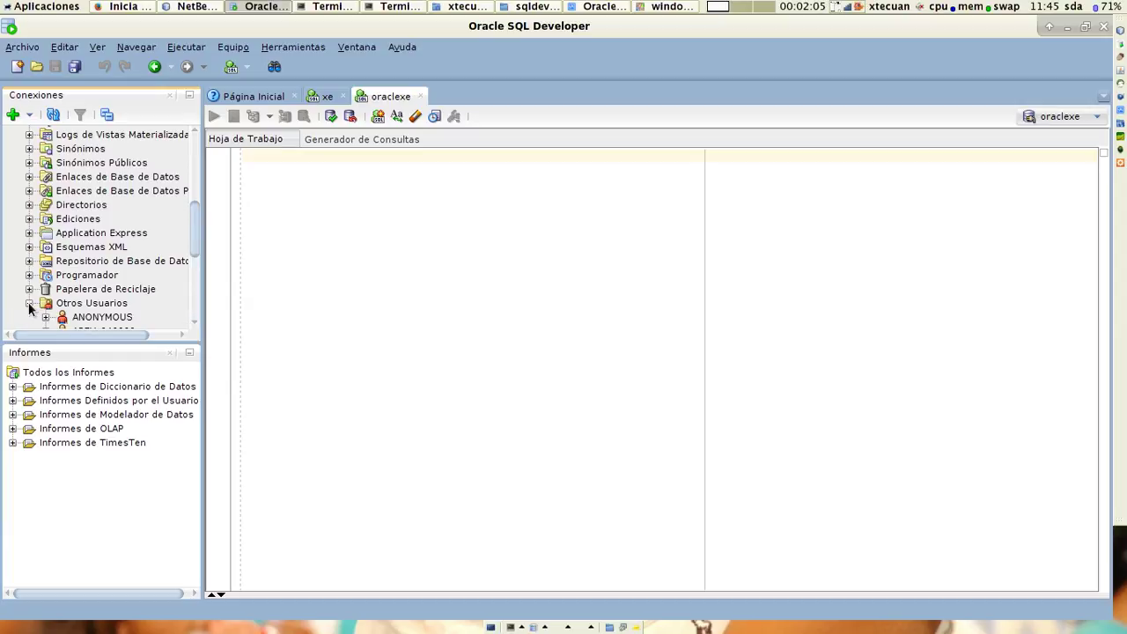
left_click_drag(192, 236, 191, 313)
left_click(76, 226)
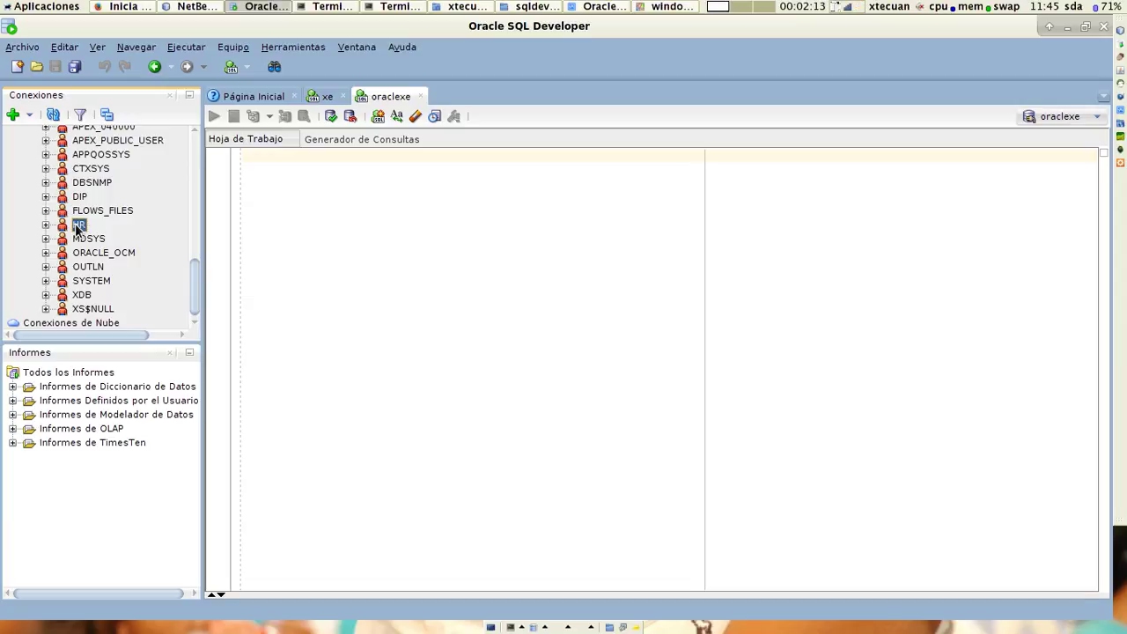
Edit the HR user, clearing its expired-password and locked flags.
right_click(78, 228)
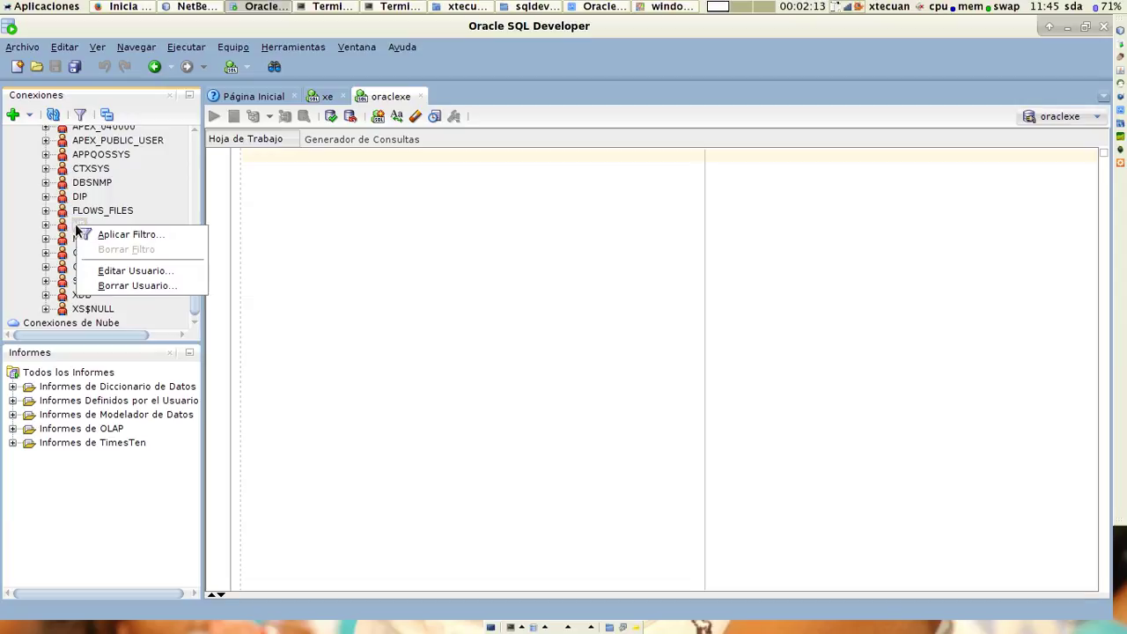
left_click(116, 273)
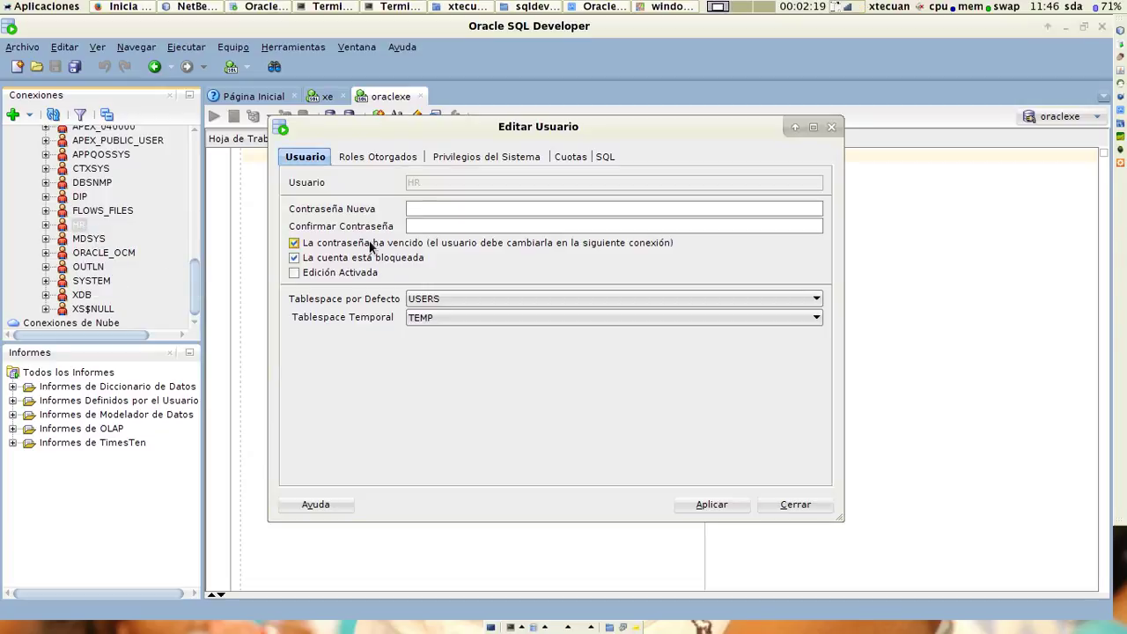
left_click(393, 248)
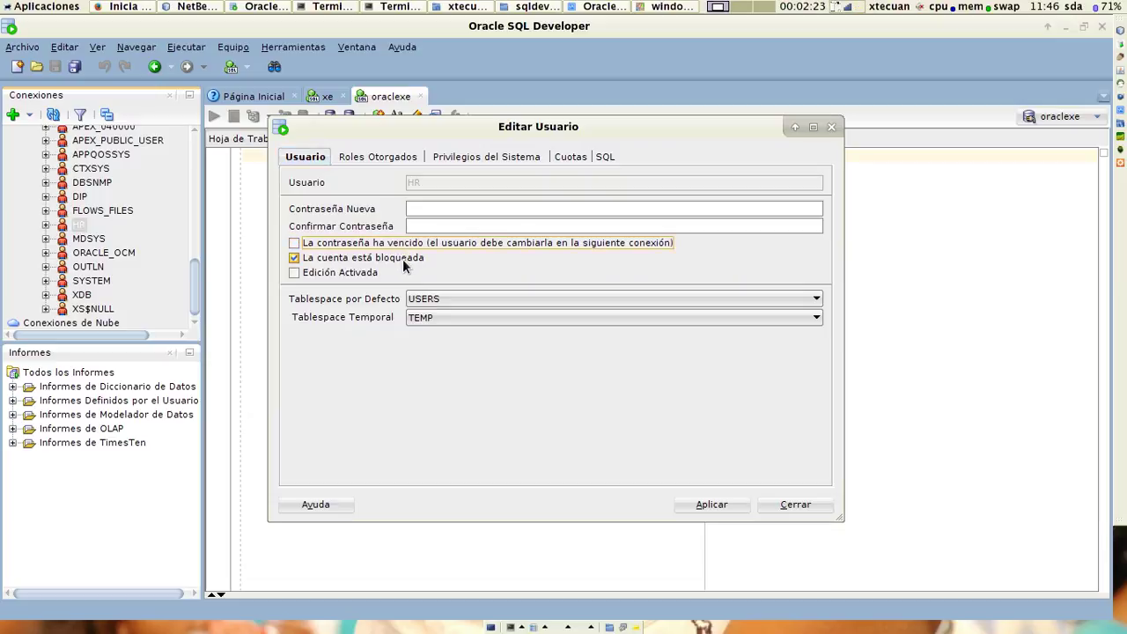
left_click(403, 259)
Enter and confirm a new HR password, apply it, and close the dialog.
left_click(441, 209)
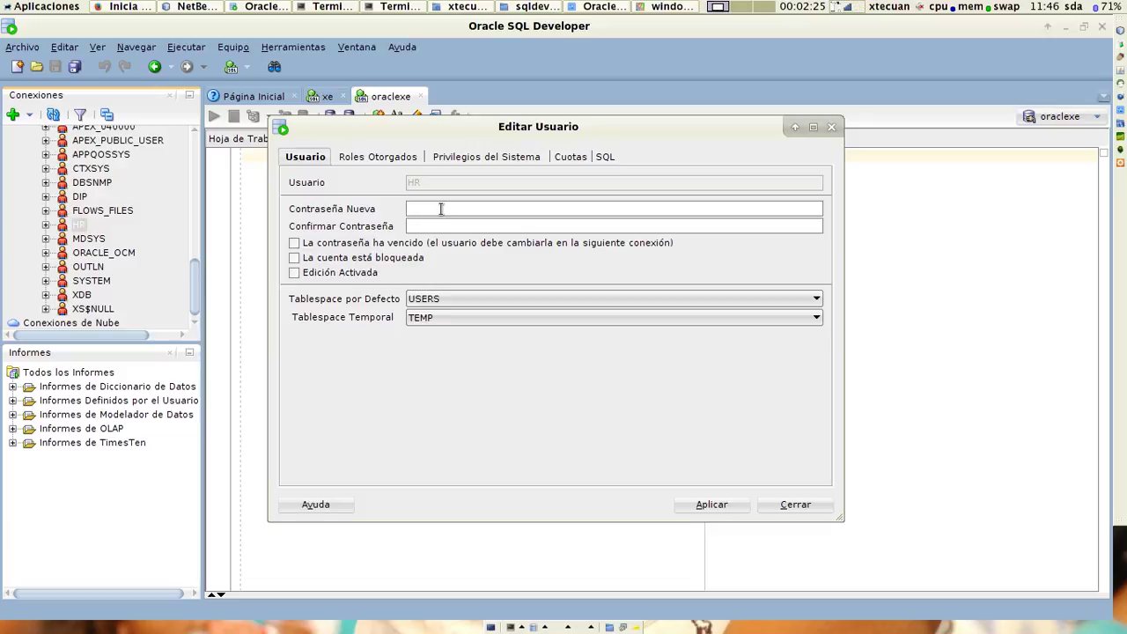
type("1234")
key("Tab")
type("1234567")
left_click(699, 510)
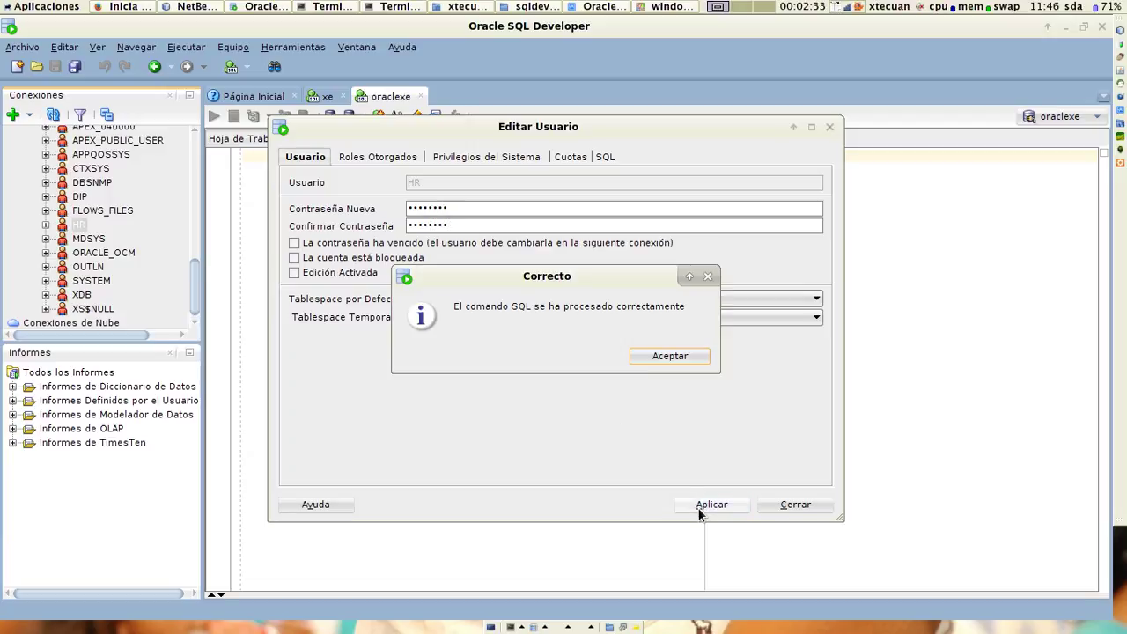
left_click(670, 355)
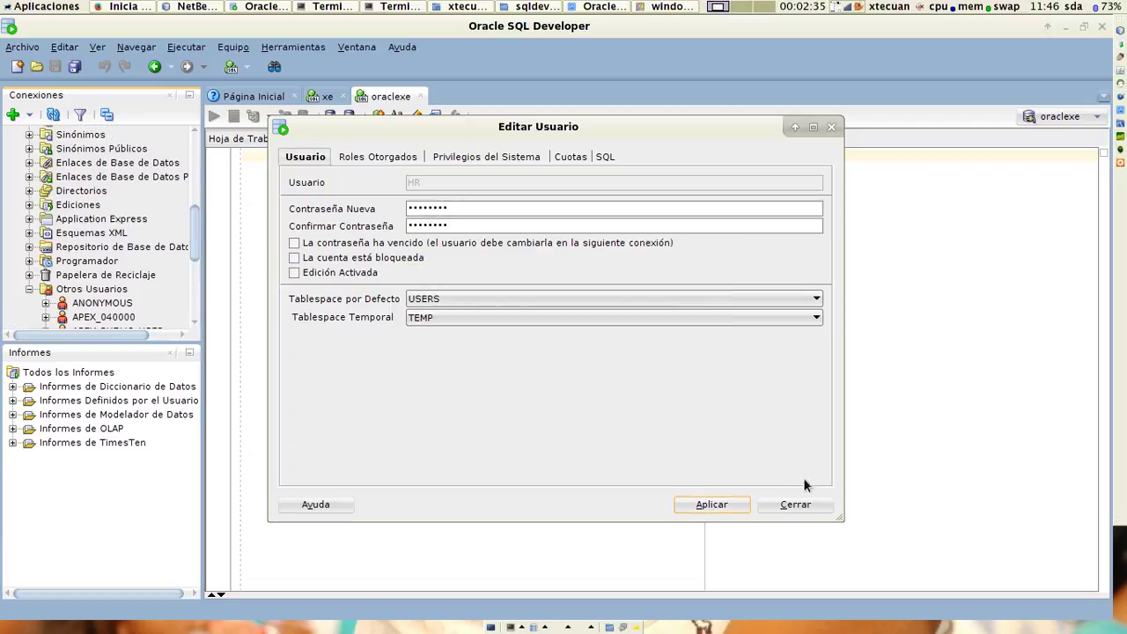
left_click(797, 504)
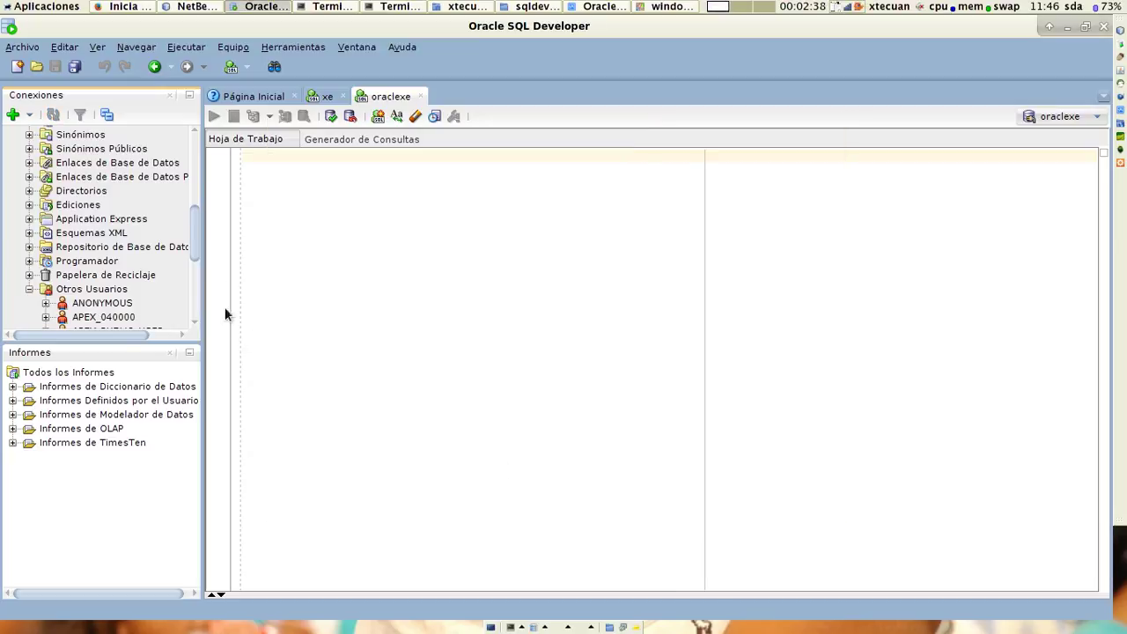
scroll(194, 241, "up", 1)
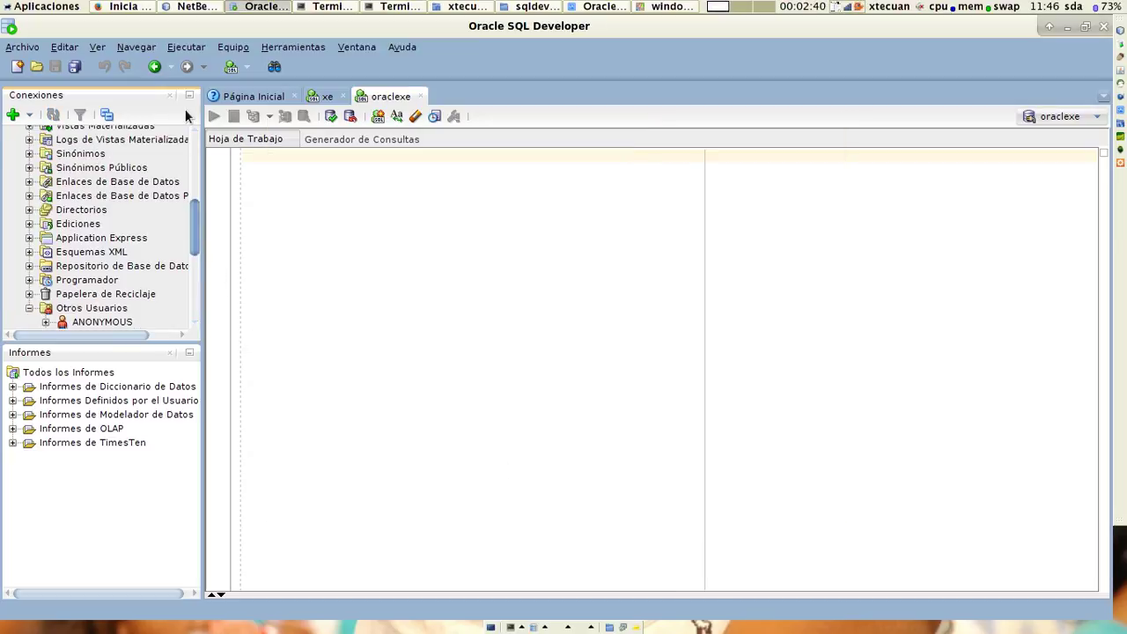
left_click(46, 151)
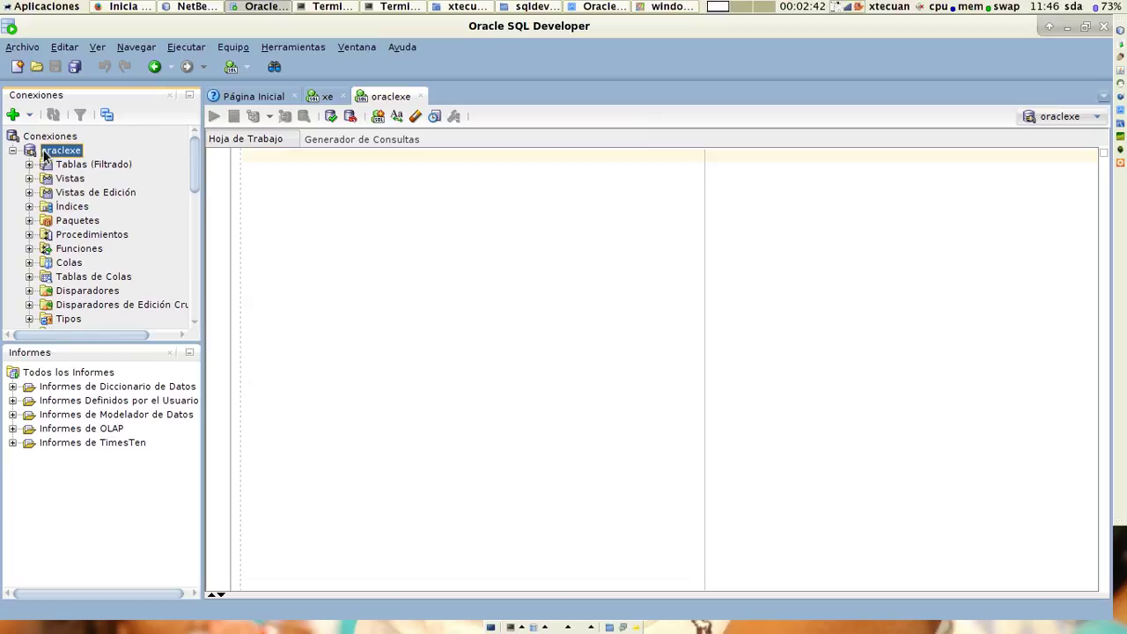
Disconnect oraclexe and start a new connection hr with user hr and its password.
right_click(47, 155)
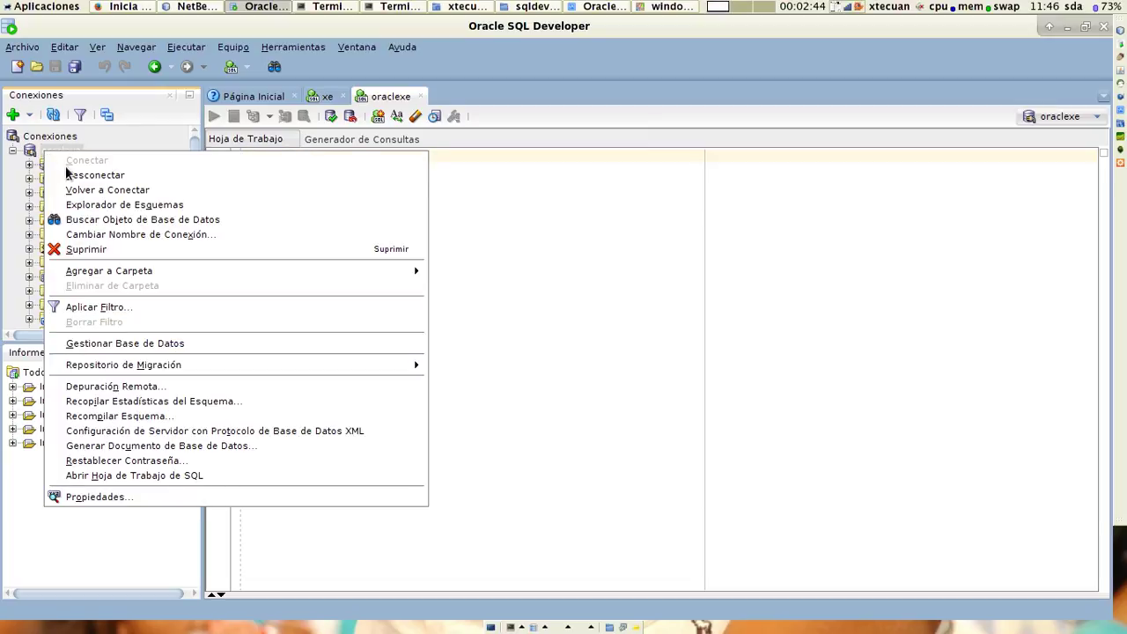
left_click(66, 175)
left_click(63, 138)
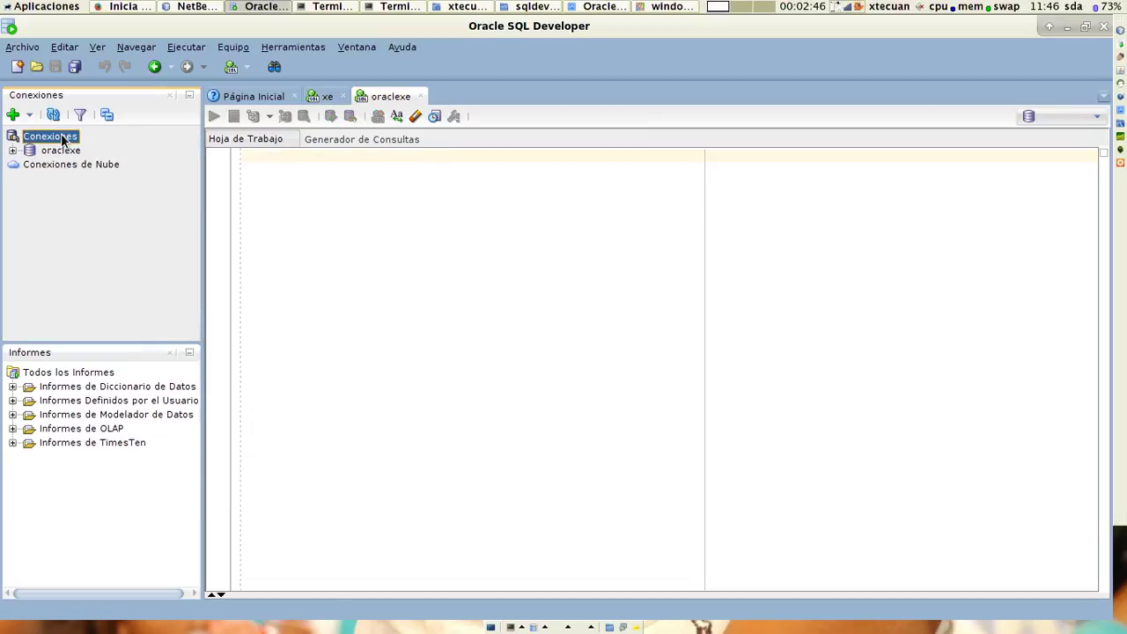
right_click(63, 139)
left_click(88, 144)
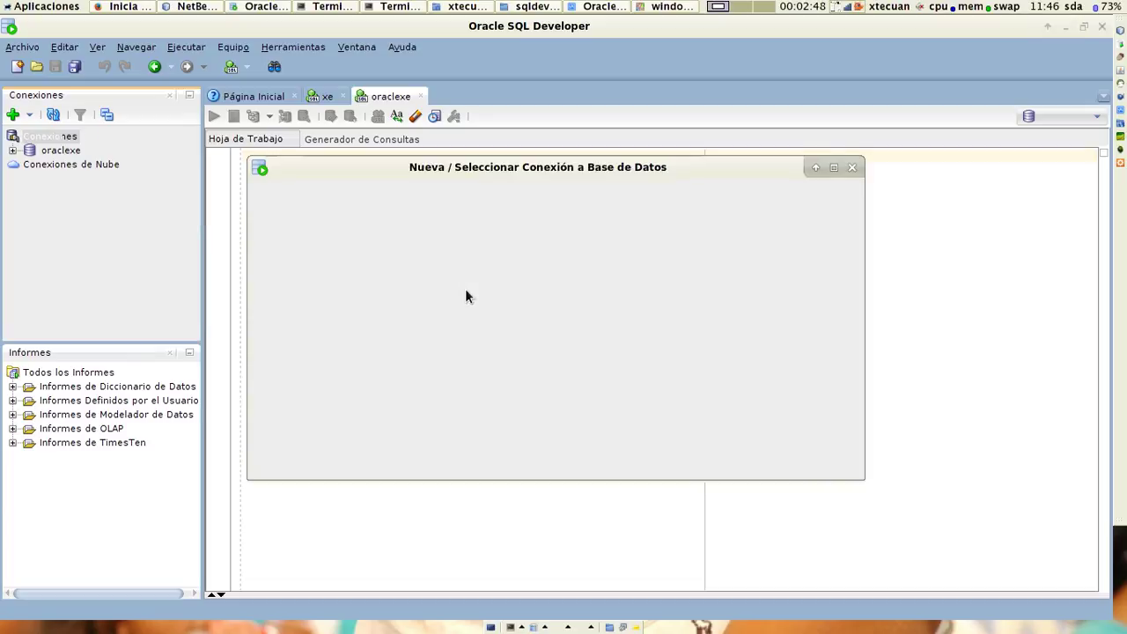
type("hr")
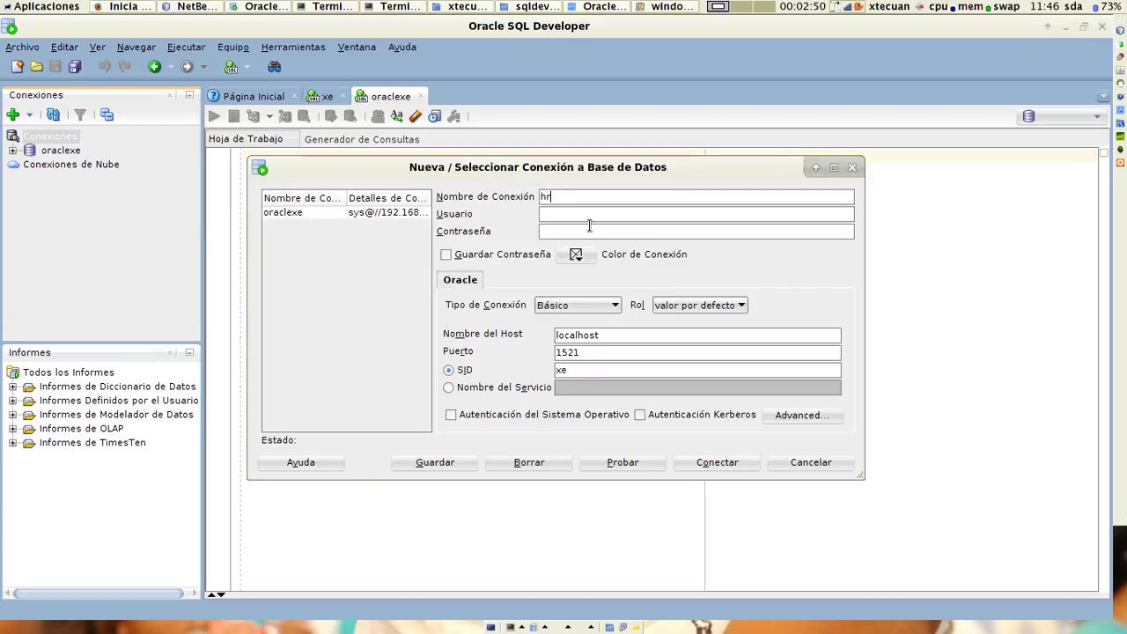
key("Tab")
type("h")
key("Tab")
type("hrhrhrhr")
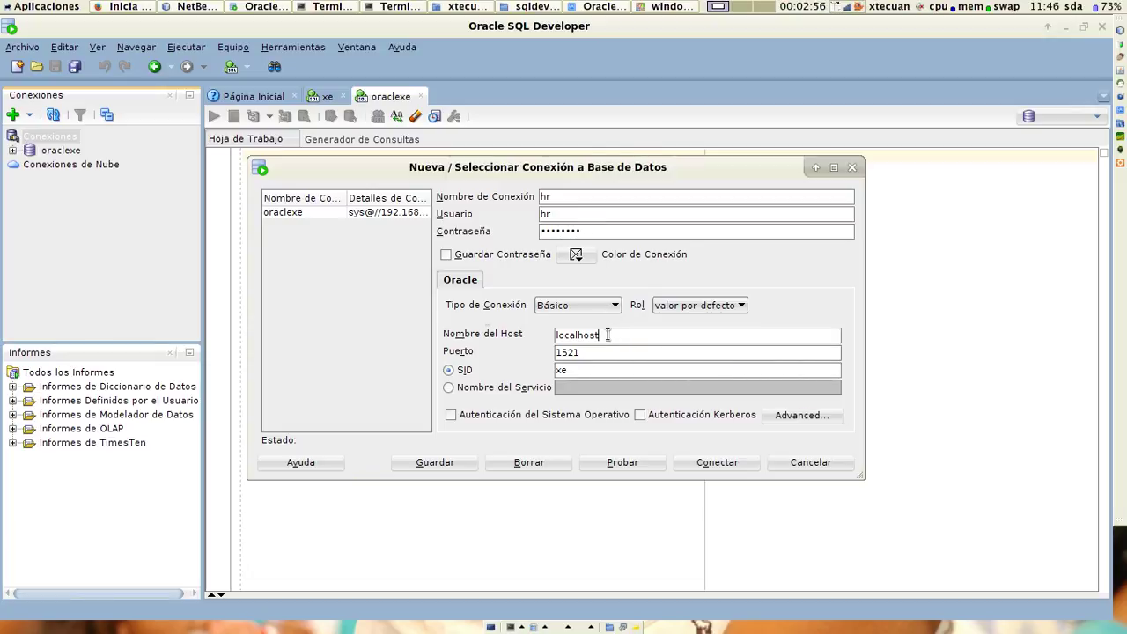
Set host 192.168.56.2, save the password, then test and connect the hr connection.
left_click(617, 335)
type("192.268")
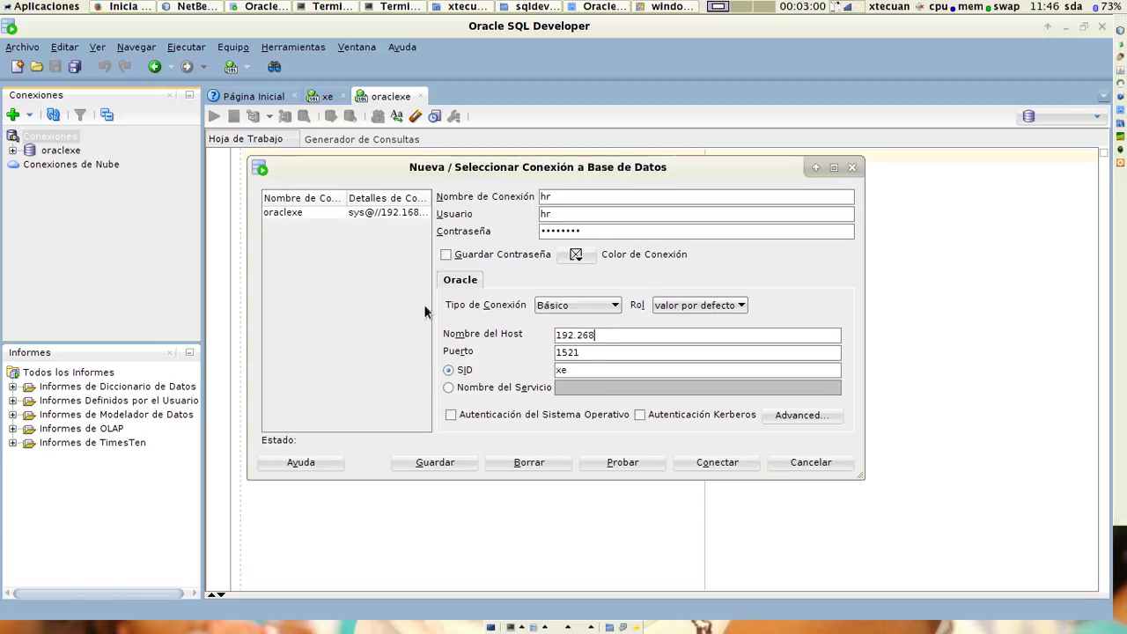
key("BackSpace")
key("BackSpace")
key("BackSpace")
type("168.56.2")
left_click(518, 257)
left_click(601, 460)
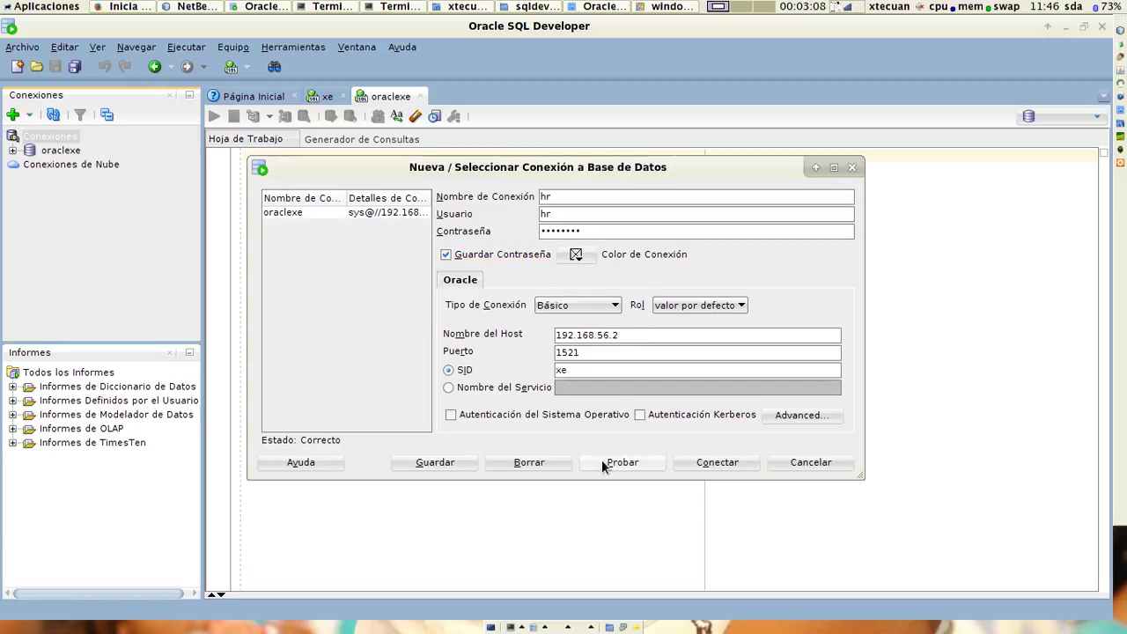
left_click(701, 463)
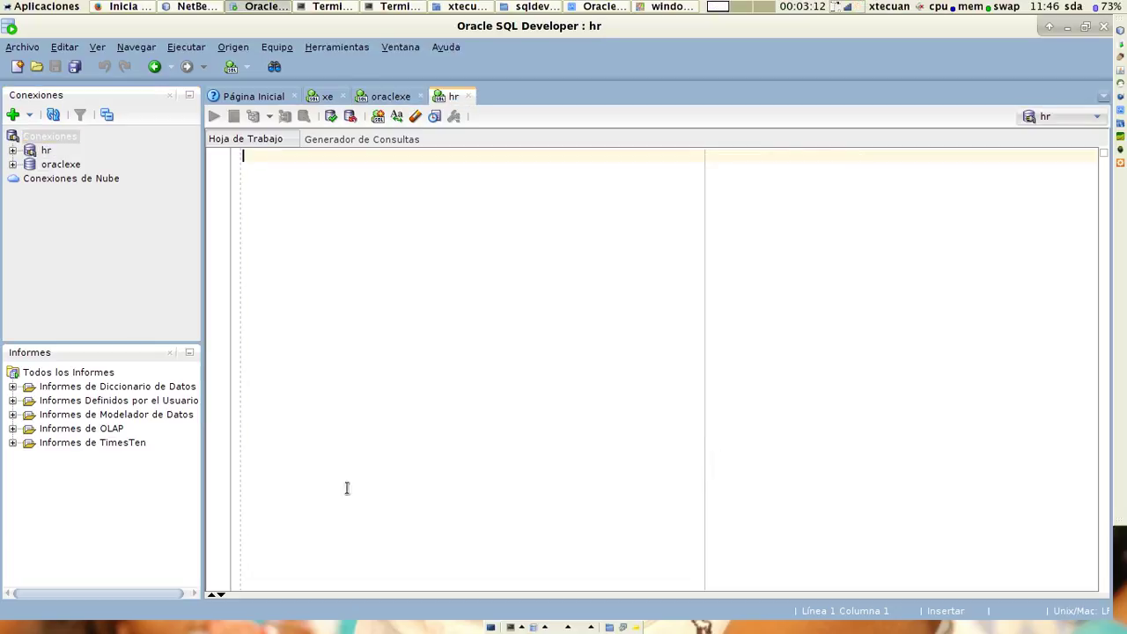
Show the hr EMPLOYEES table rows, locate IT_PROG job values, and select the Vistas folder.
left_click(12, 151)
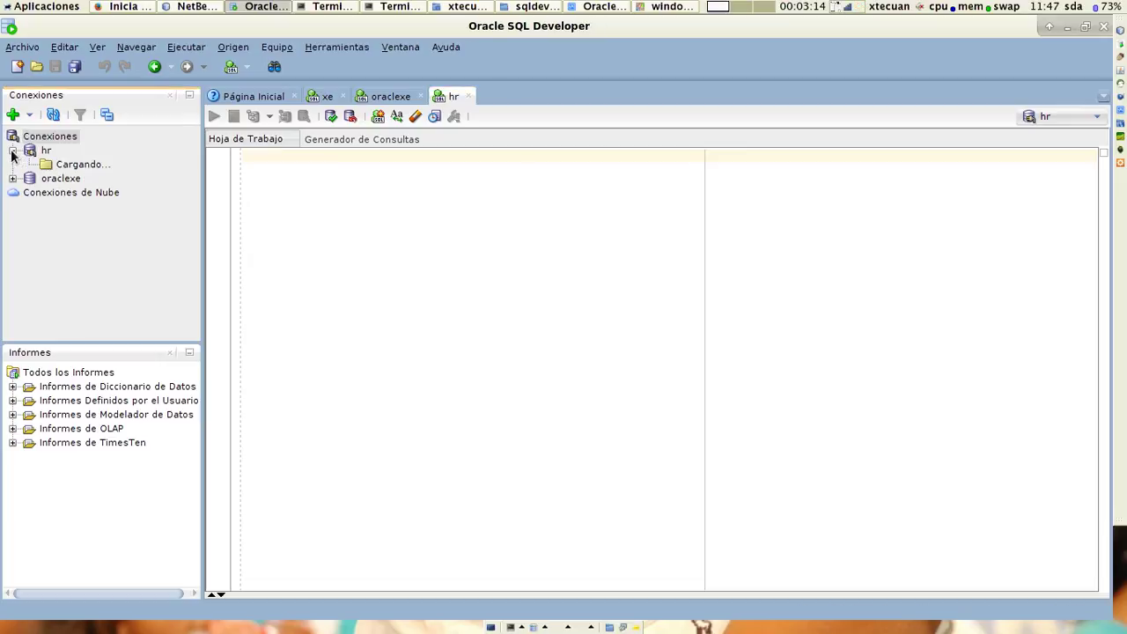
left_click(40, 166)
left_click(29, 164)
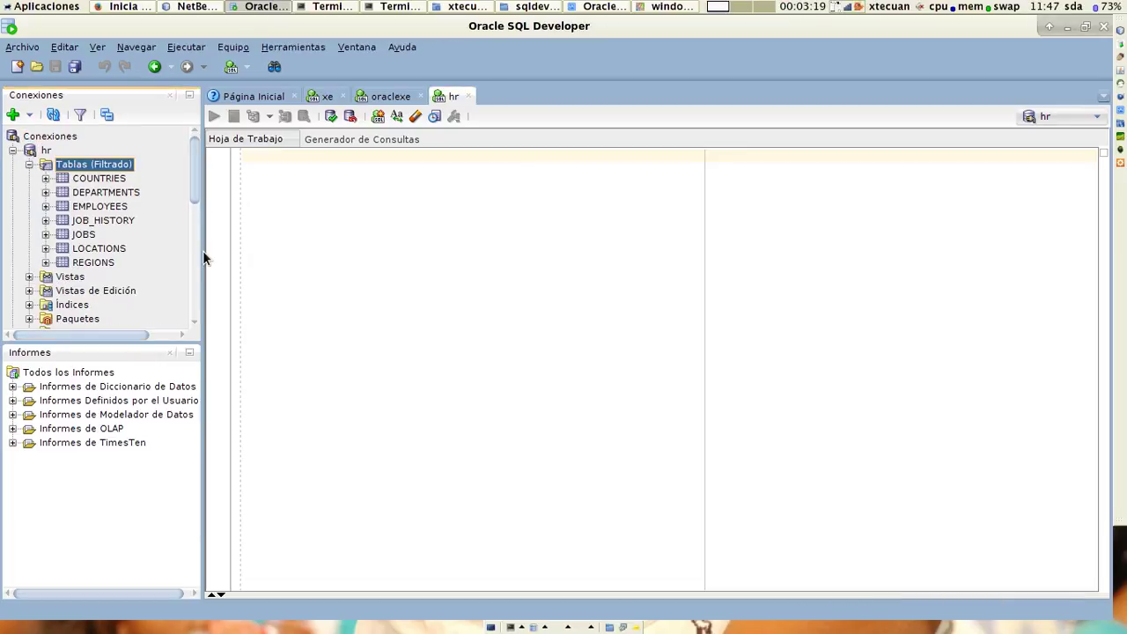
left_click(116, 208)
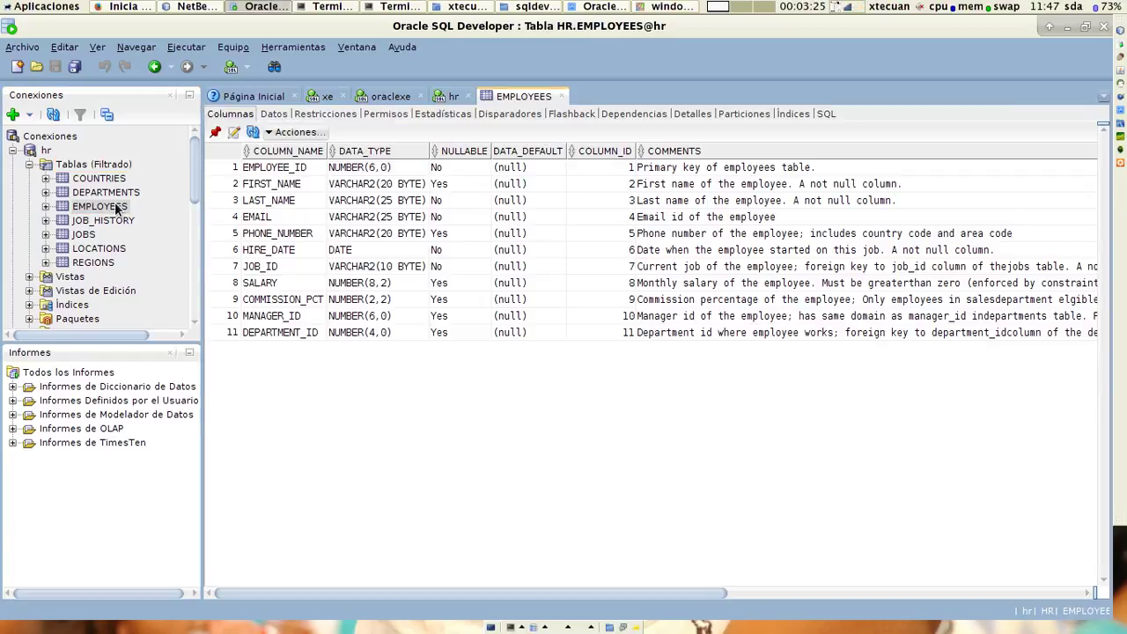
left_click(272, 116)
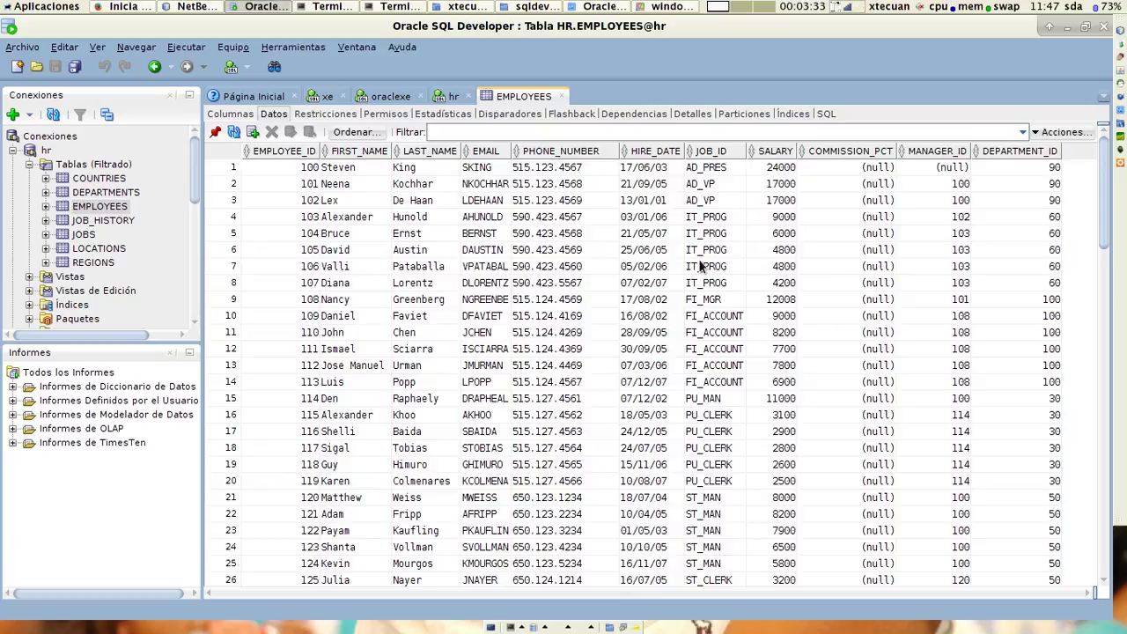
left_click(716, 220)
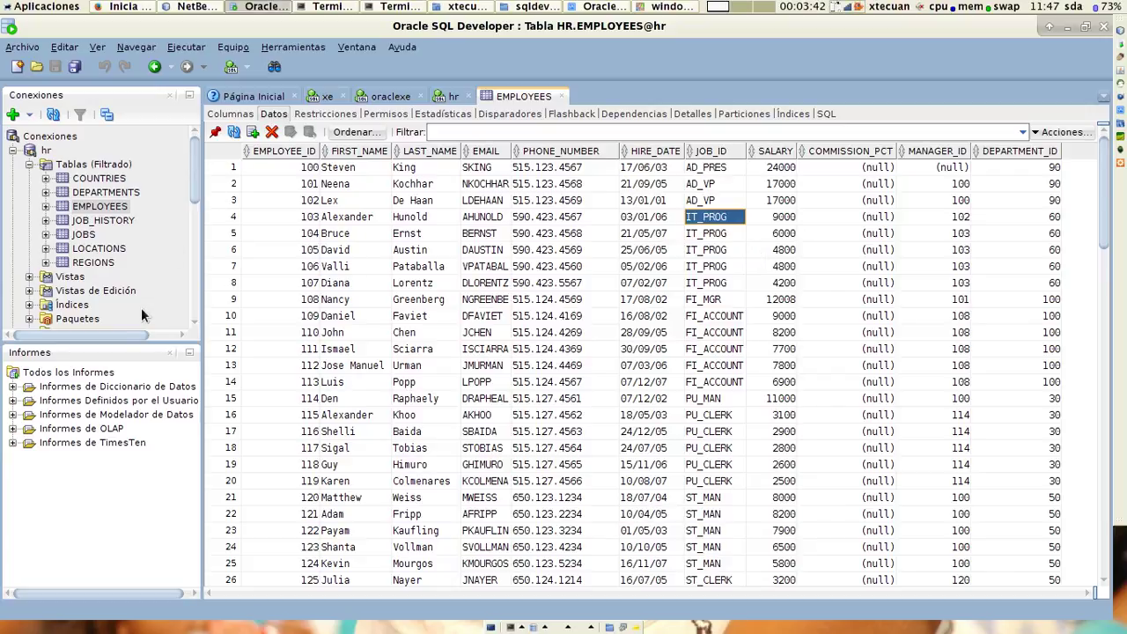
left_click(70, 277)
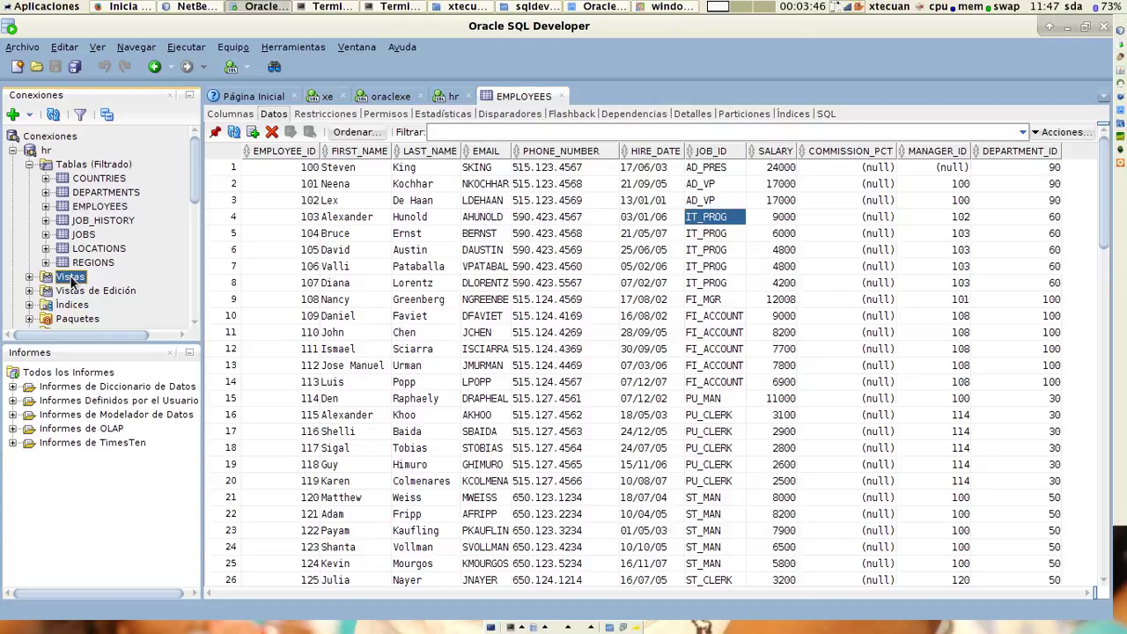
right_click(70, 277)
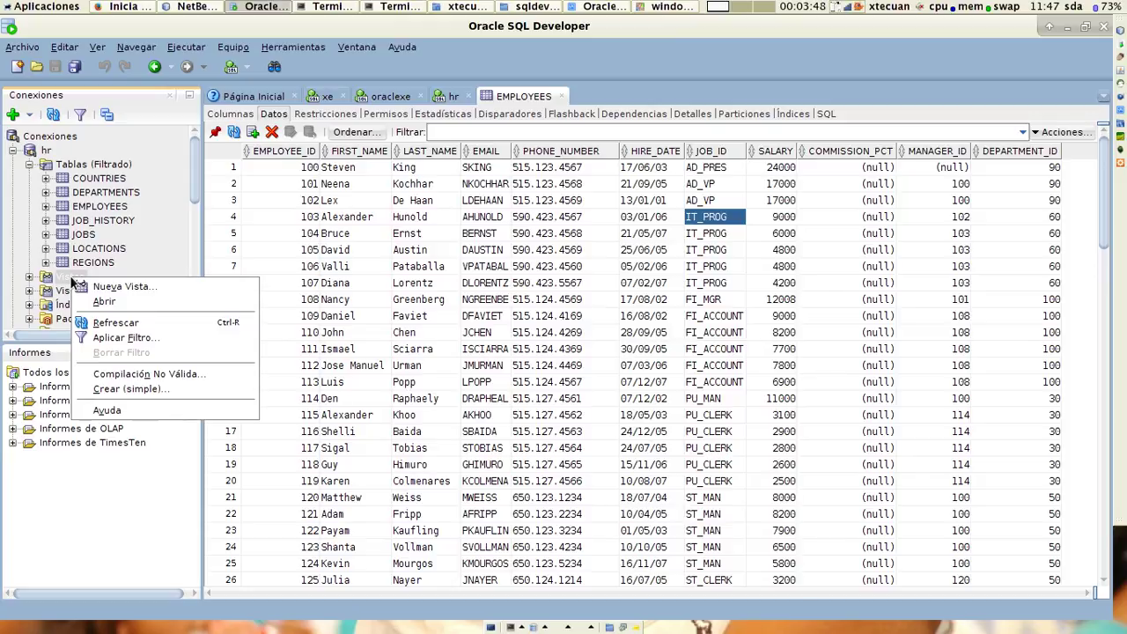
Start a new view named programmers with SELECT * as its column list.
left_click(121, 288)
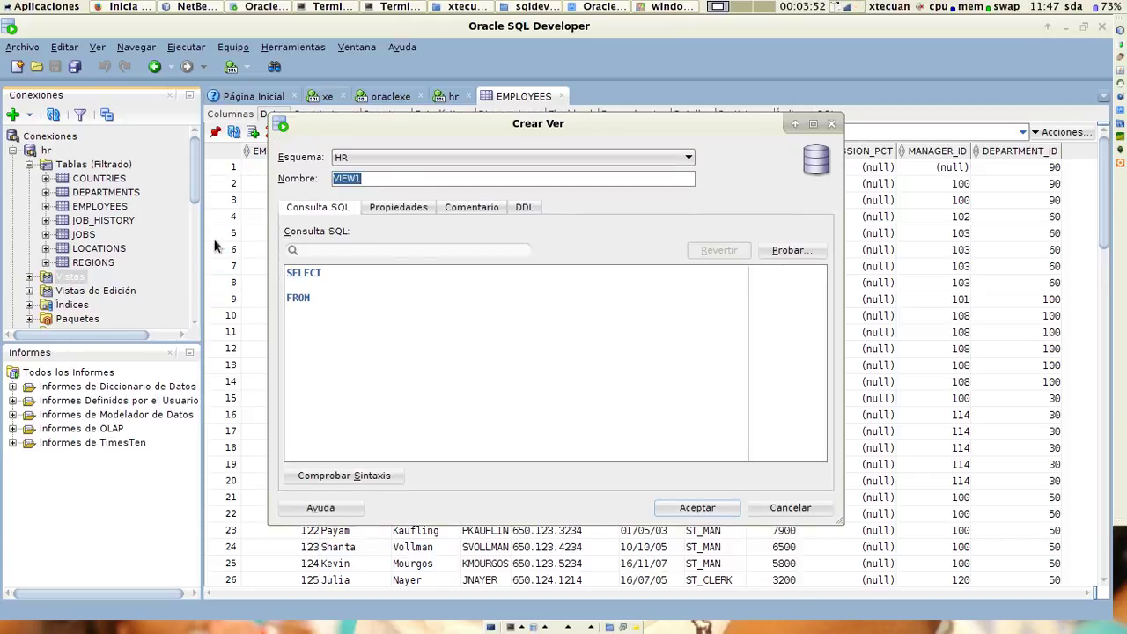
type("prog")
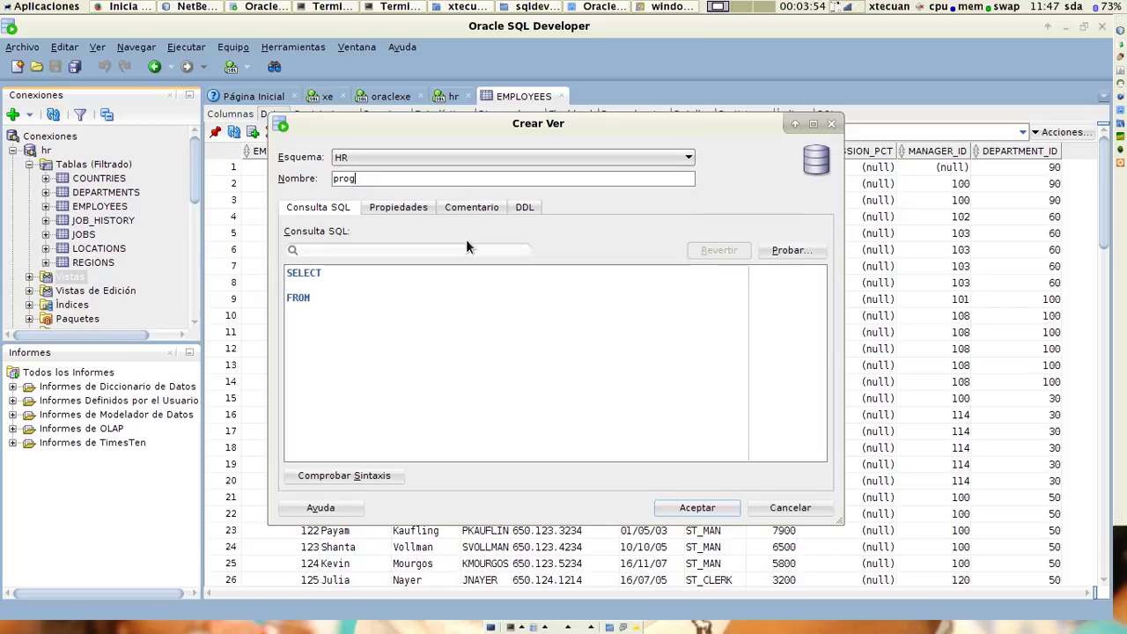
type("rammers")
left_click(336, 285)
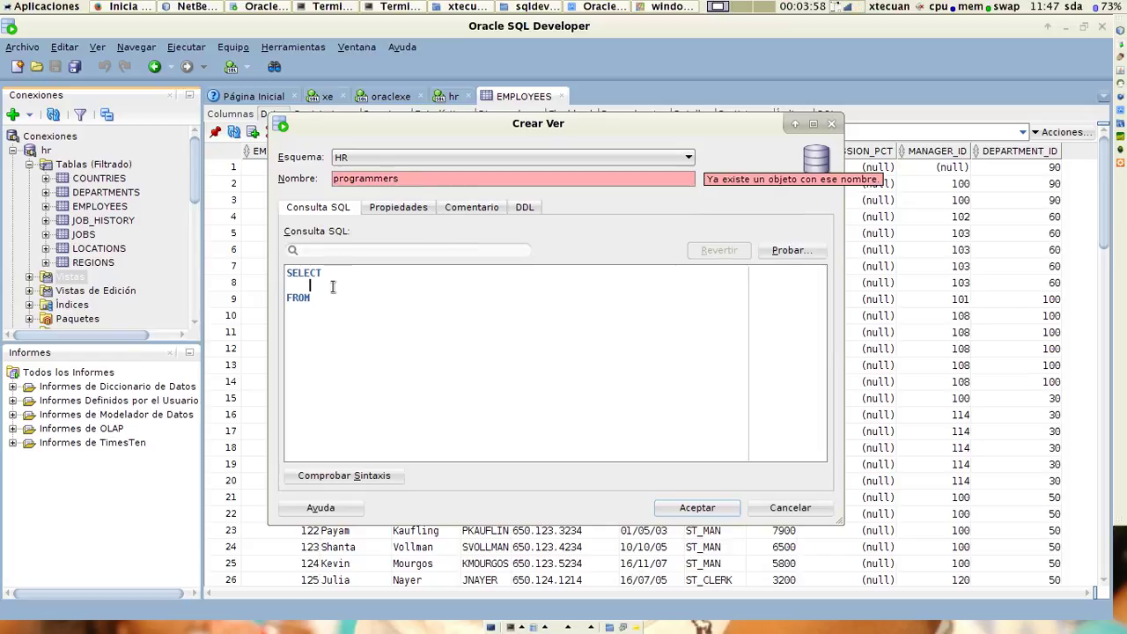
type("*")
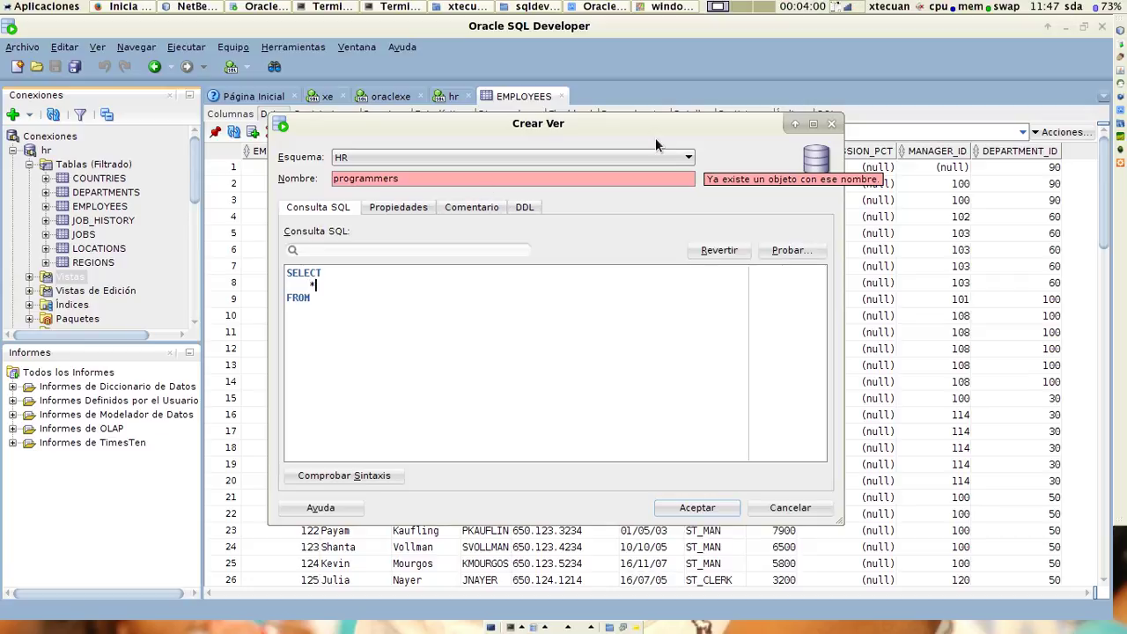
Complete the query as FROM EMPLOYEES where job_id='IT_PROG'.
left_click(324, 299)
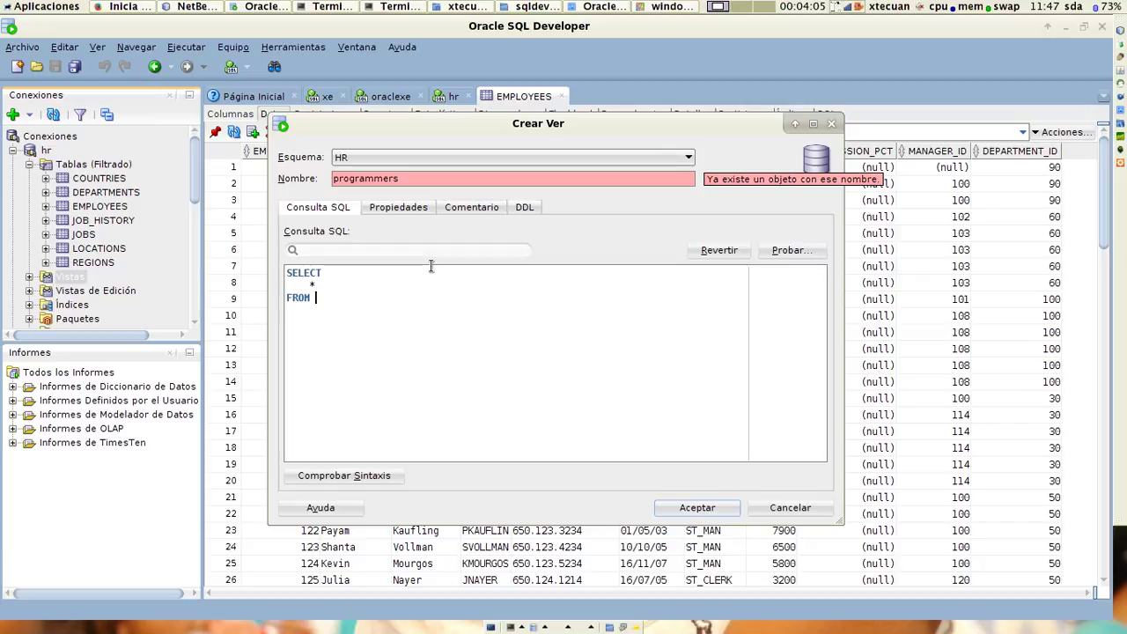
type("E")
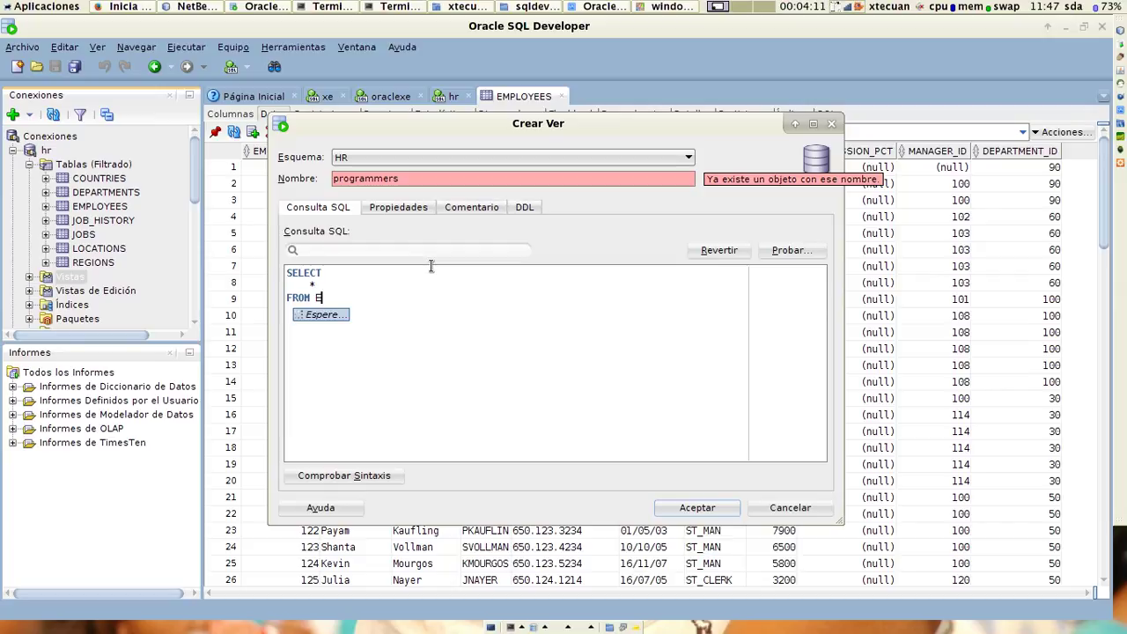
key("Escape")
key("ctrl+space")
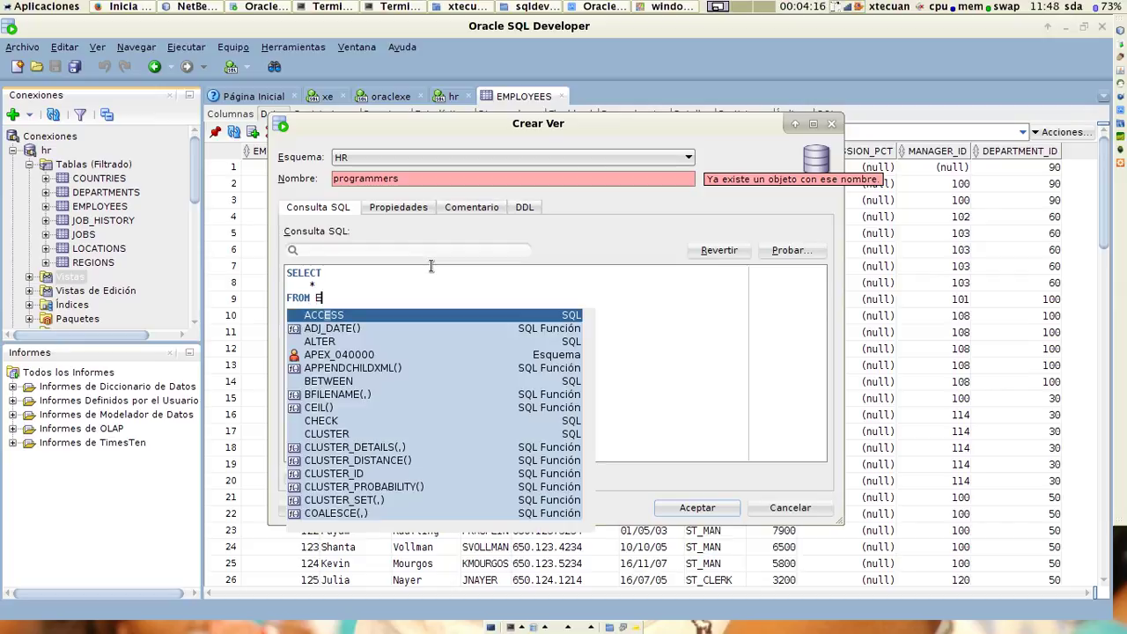
type("MP")
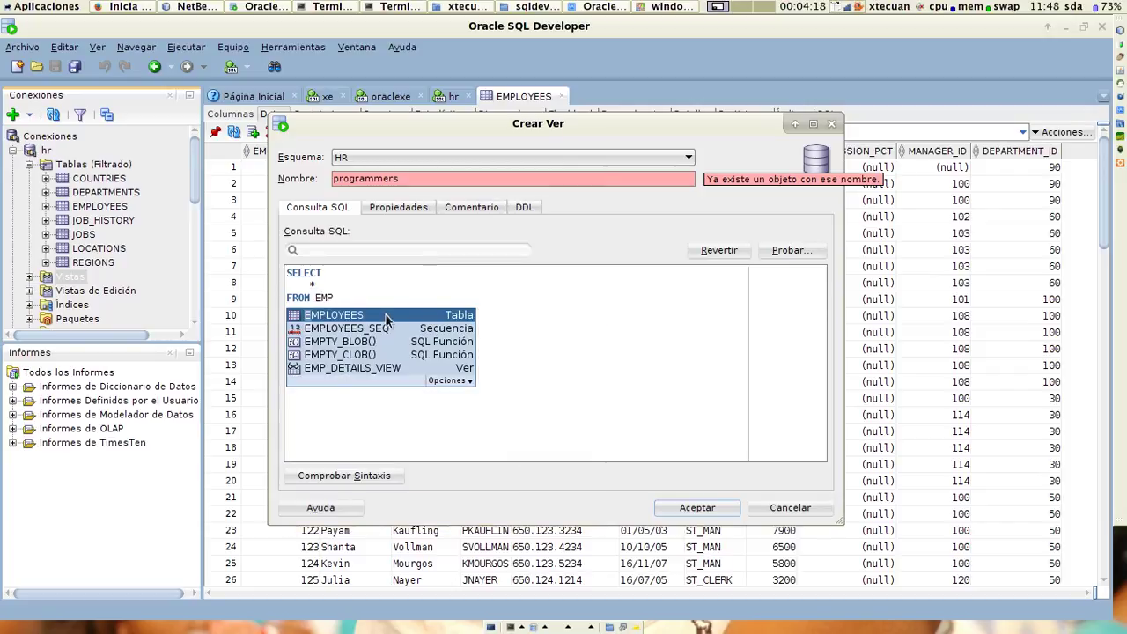
double_click(385, 314)
type("whe")
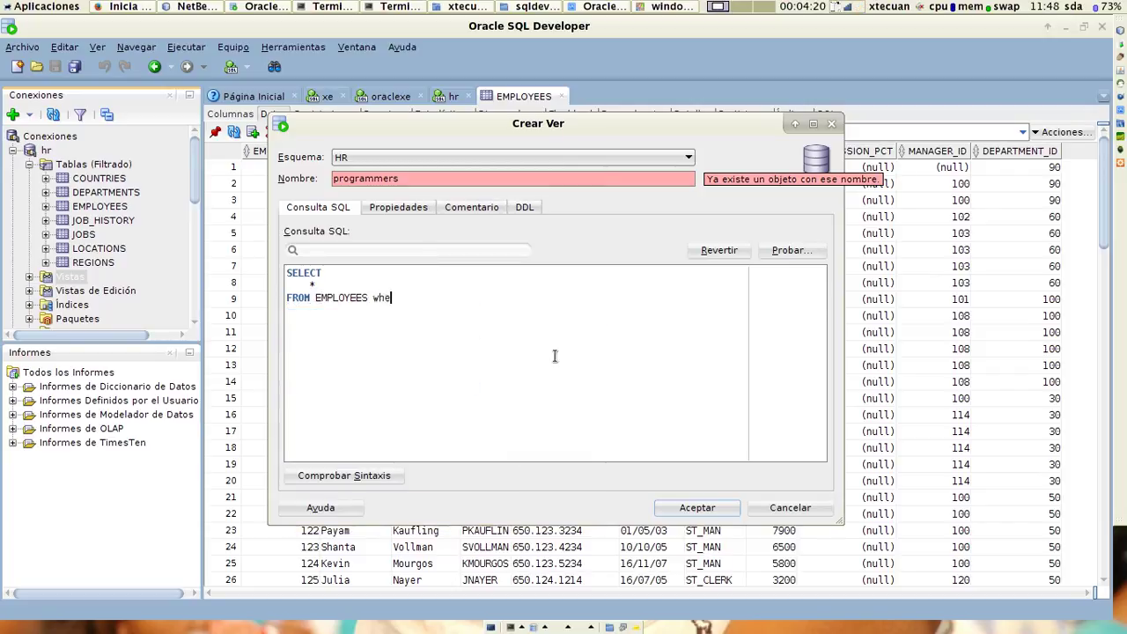
type("re")
key("ctrl+space")
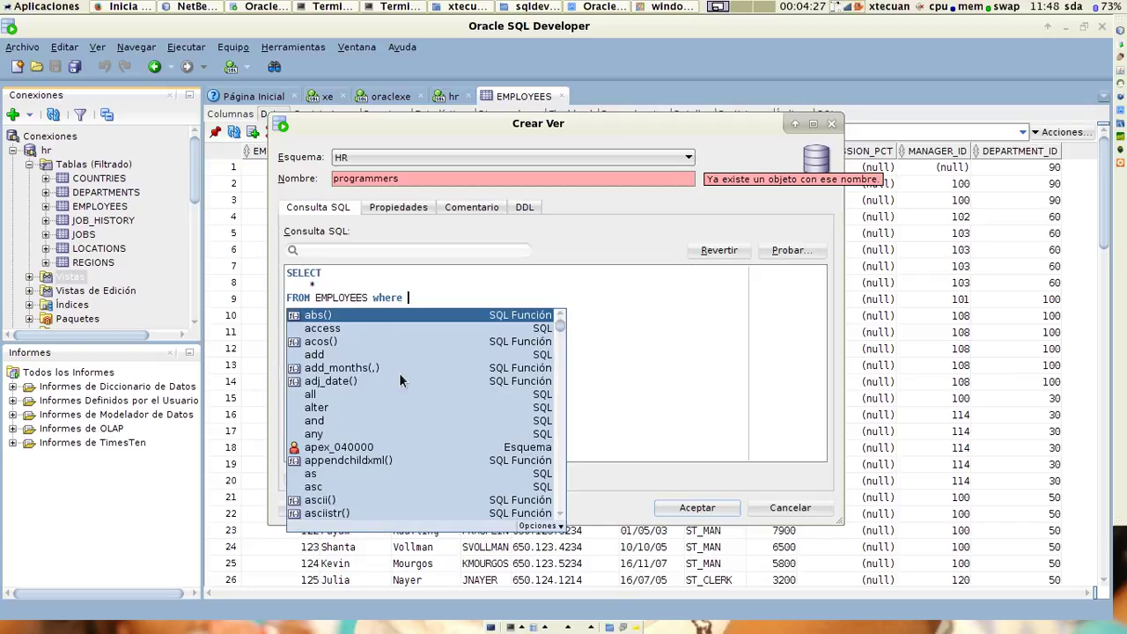
type("jo")
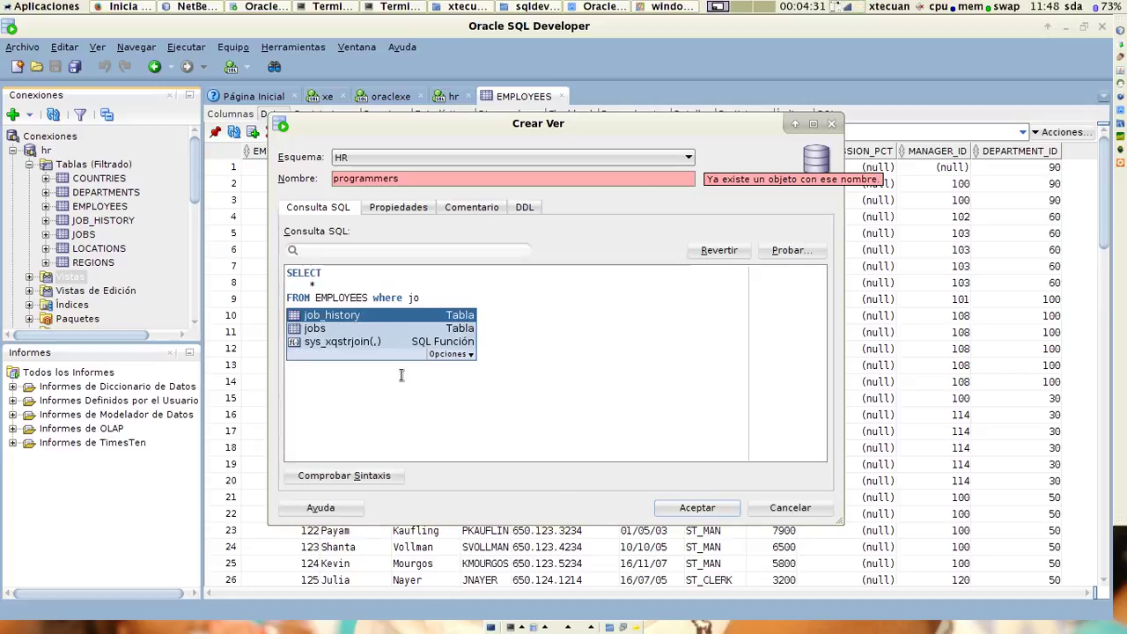
type("b_")
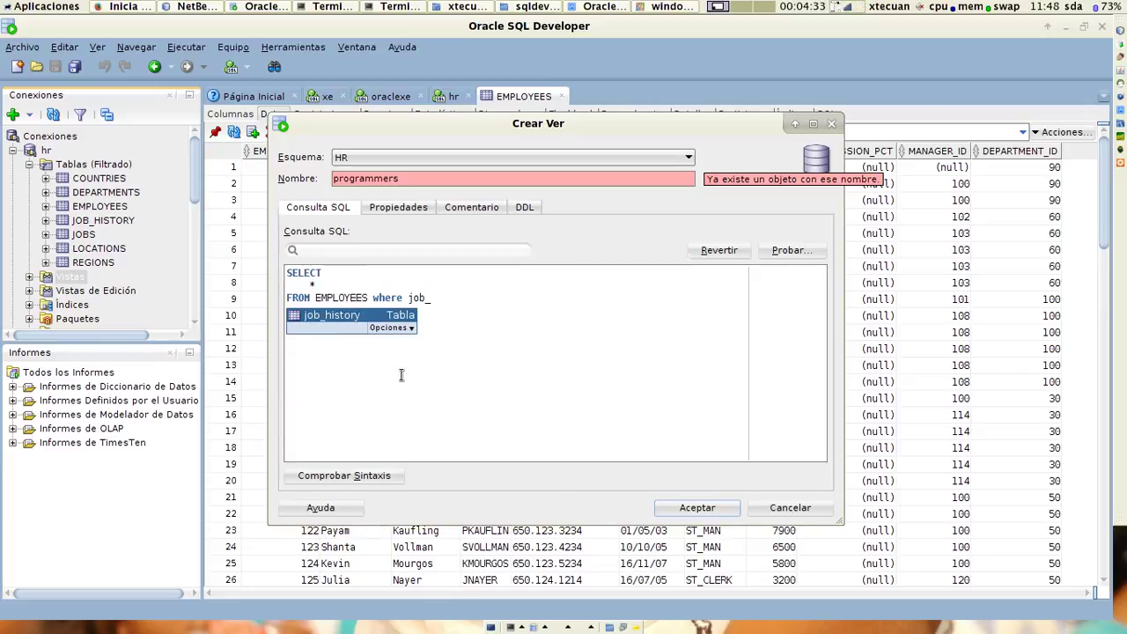
type("id")
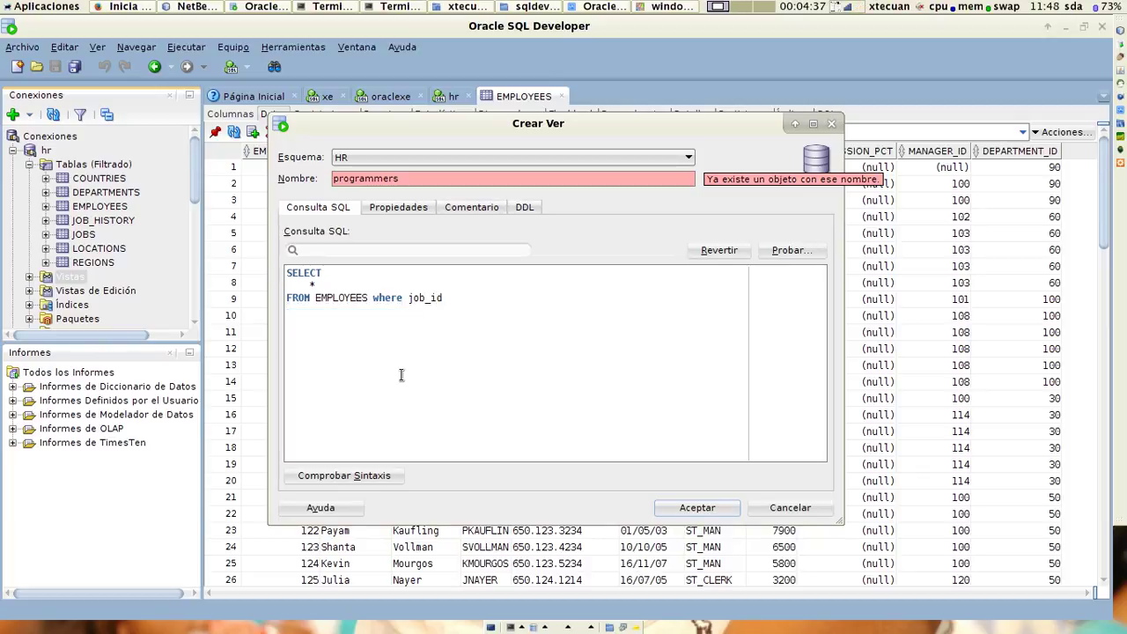
type("='")
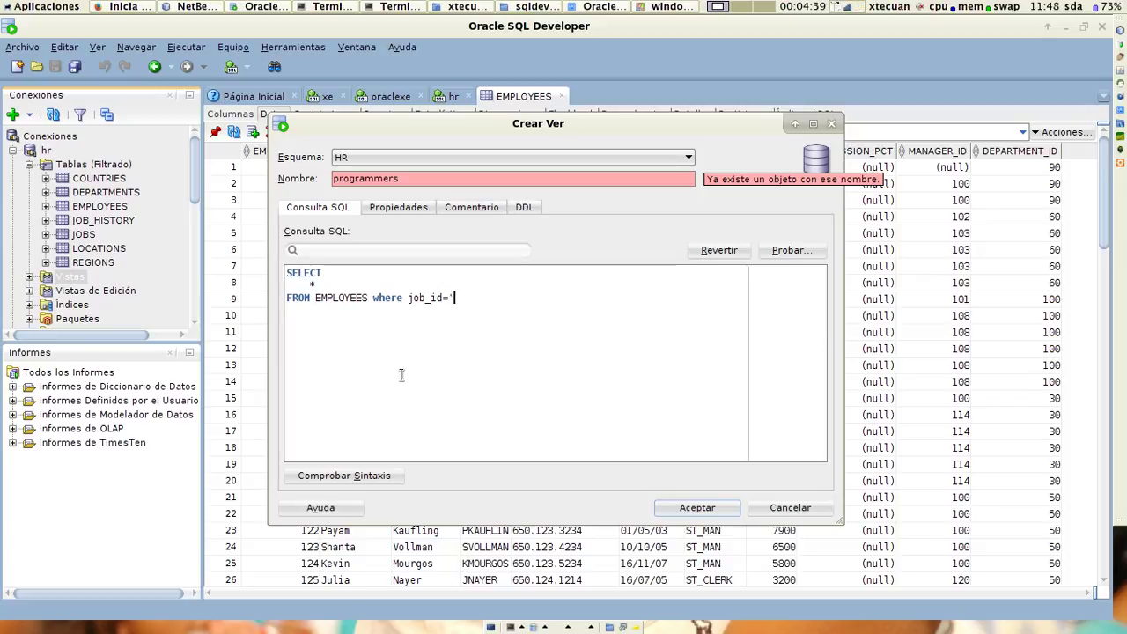
type("IT_PROG")
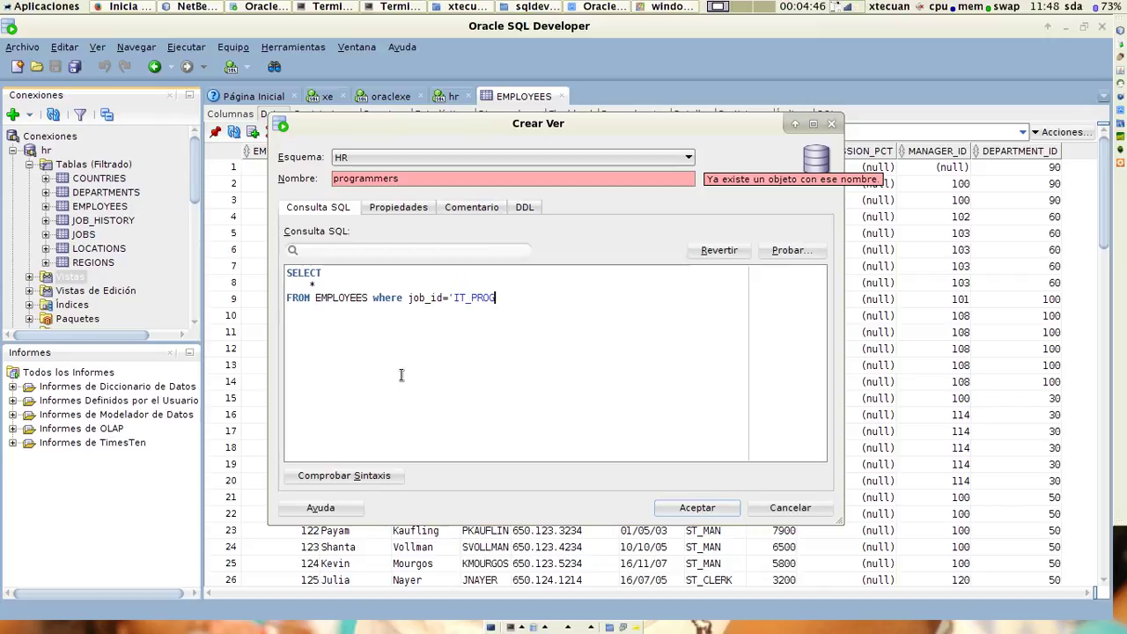
type("'")
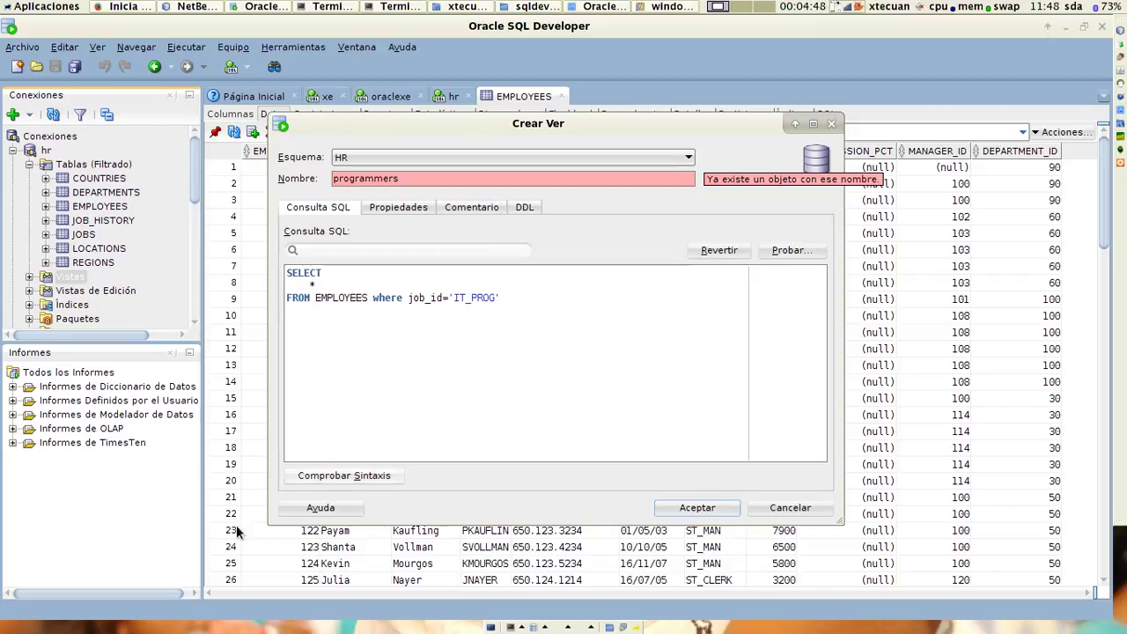
Check syntax, rename the view to programmers_view, recheck, and create it.
left_click(344, 477)
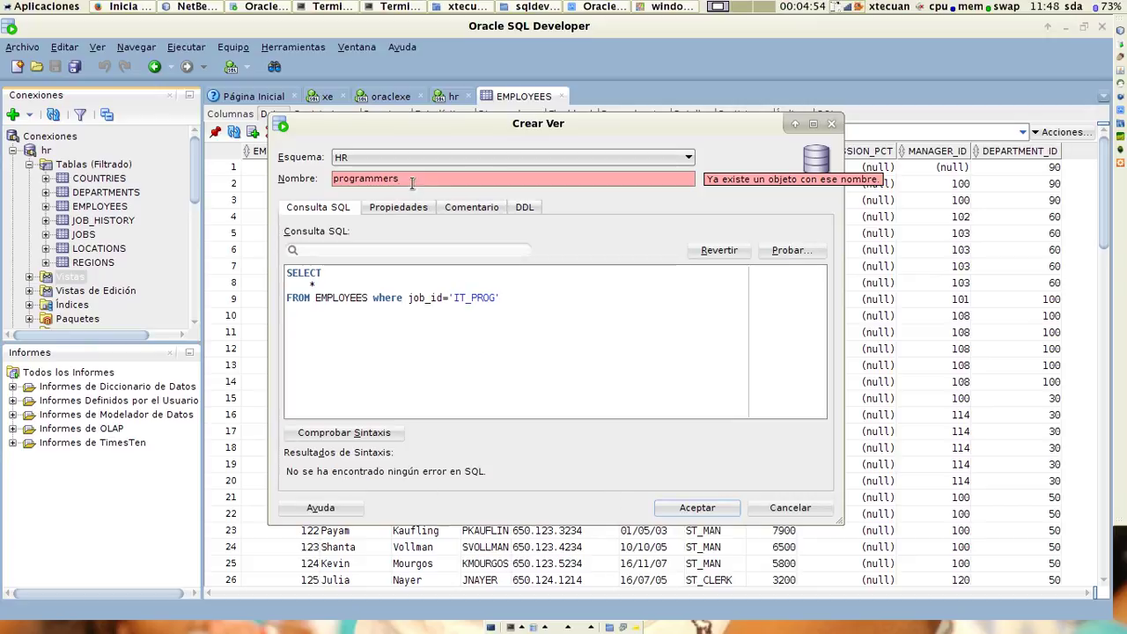
left_click(556, 181)
type("_")
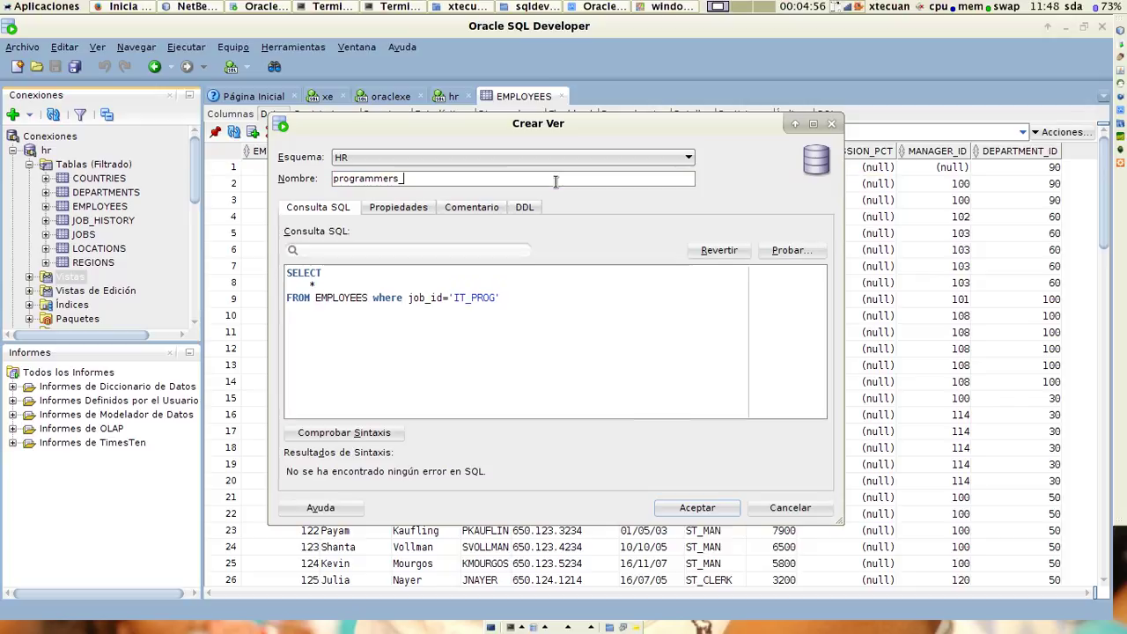
type("view")
left_click(362, 434)
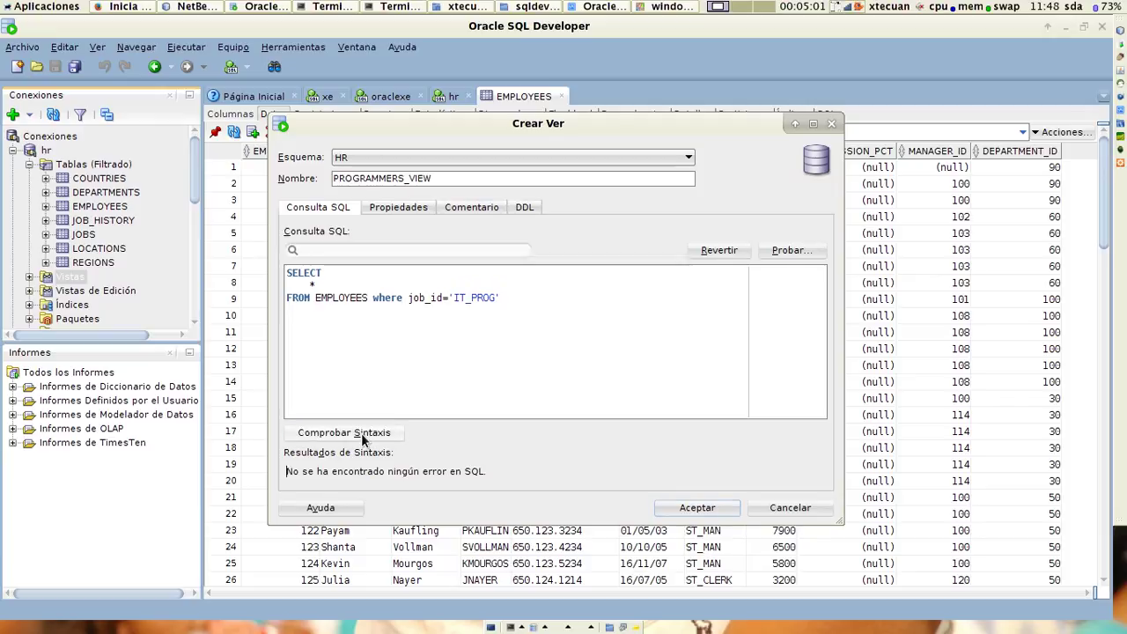
left_click(697, 508)
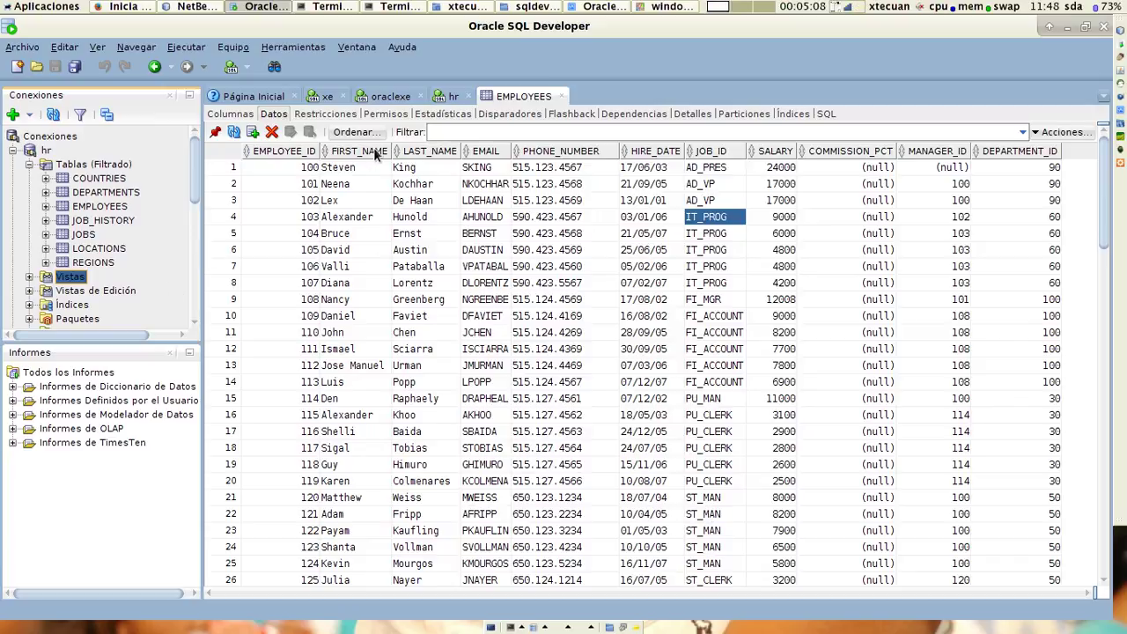
Run select * from PROGRAMMERS_VIEW in the hr worksheet, returning employees 103–107.
left_click(451, 97)
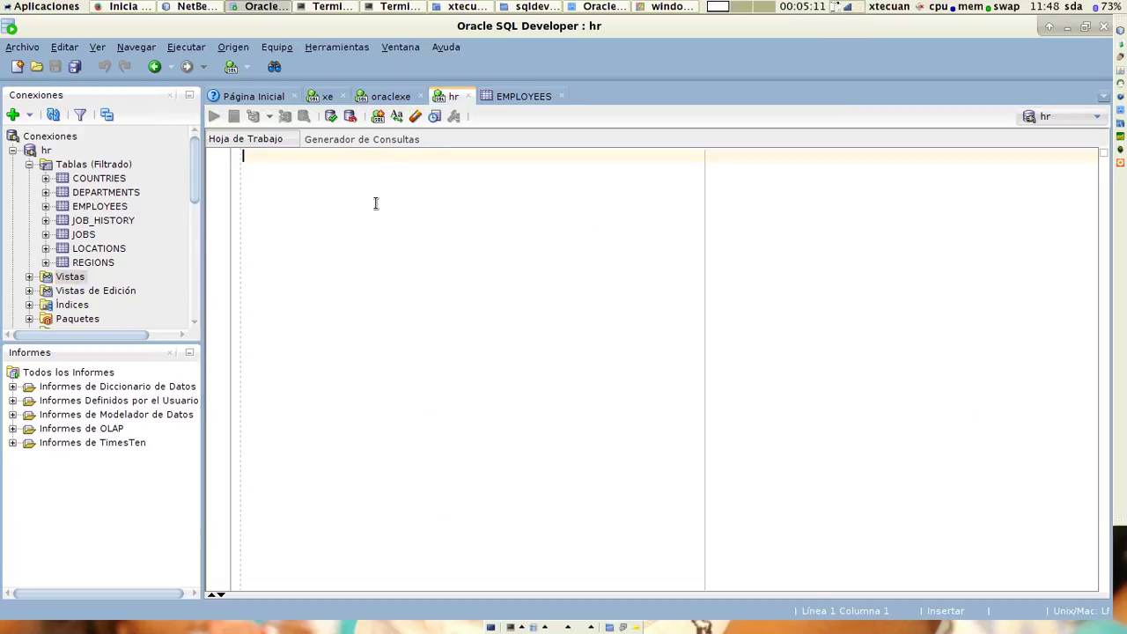
type("select ")
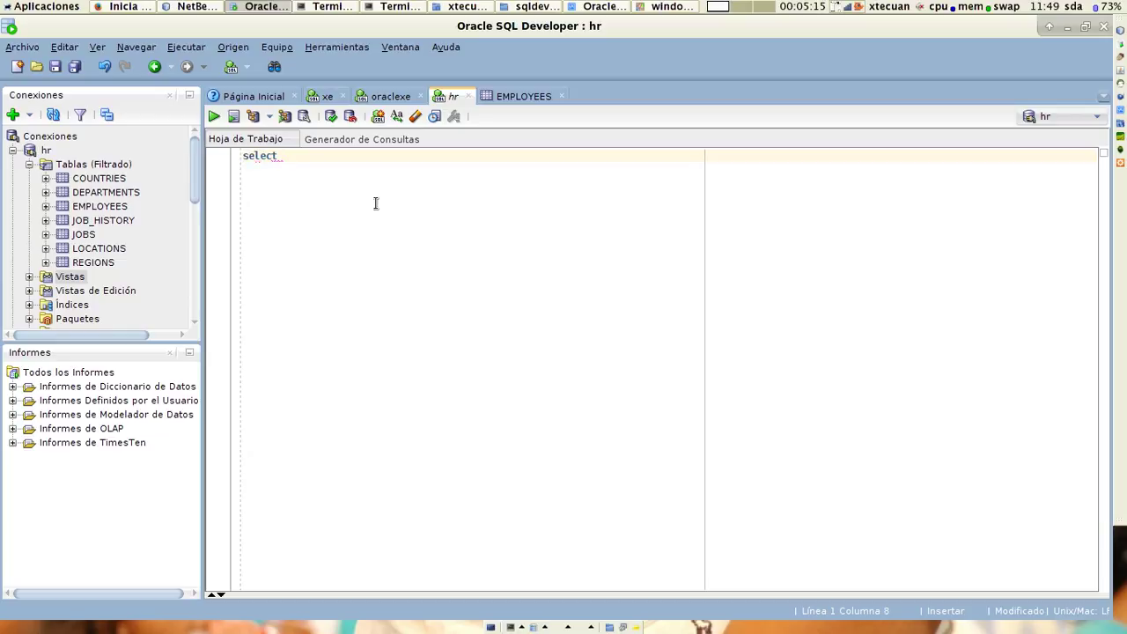
type("* from pro")
type("gramm")
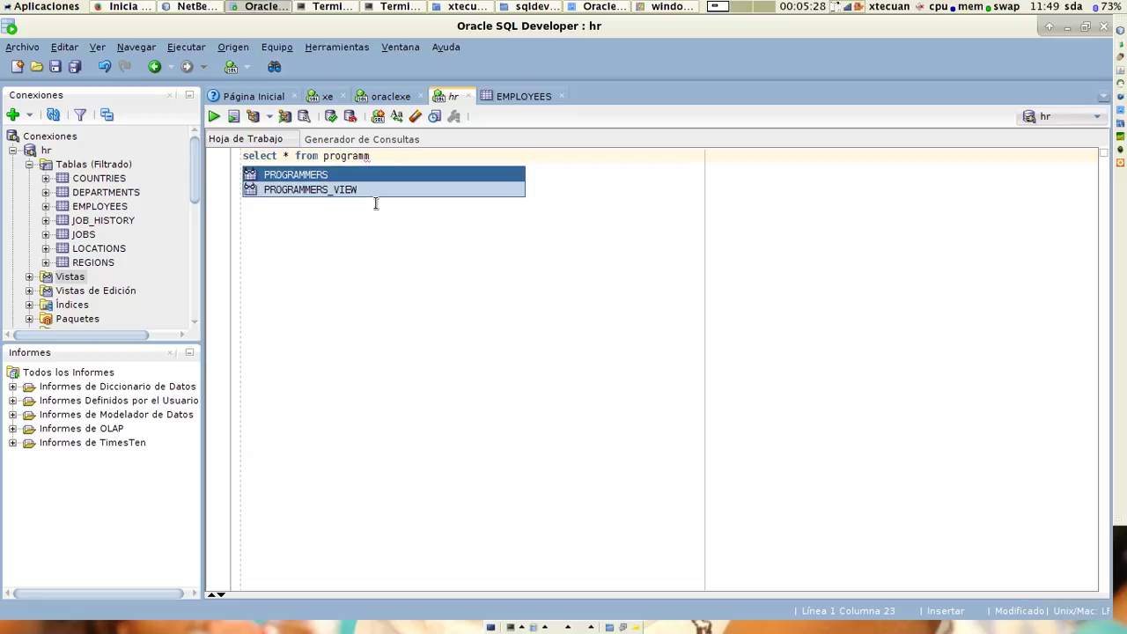
key("Down")
key("Return")
left_click(247, 155)
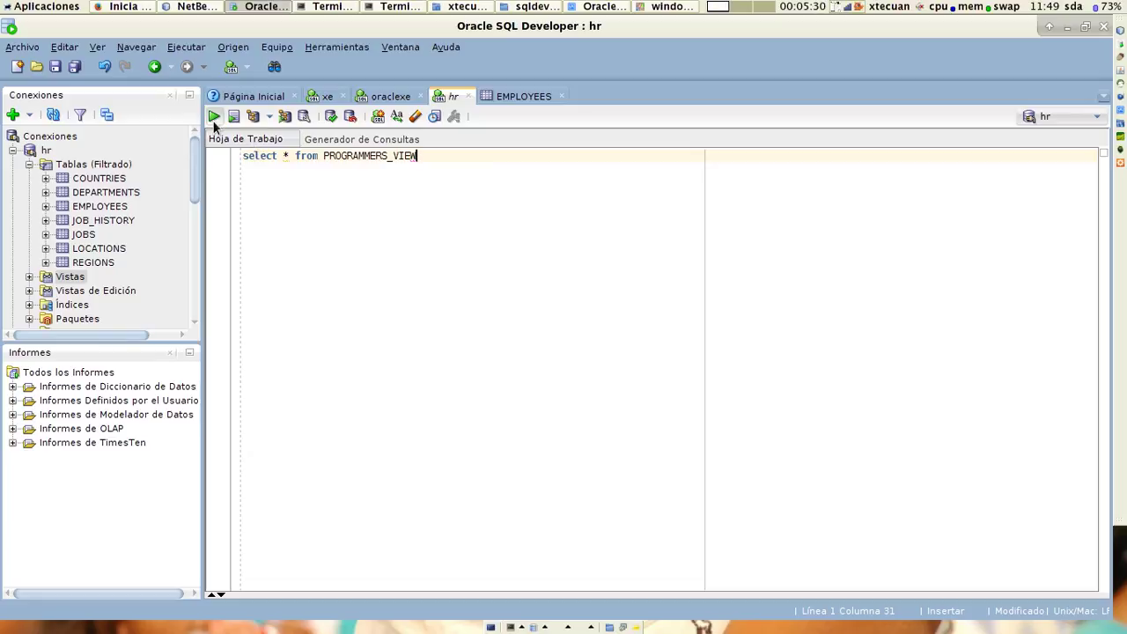
left_click(214, 116)
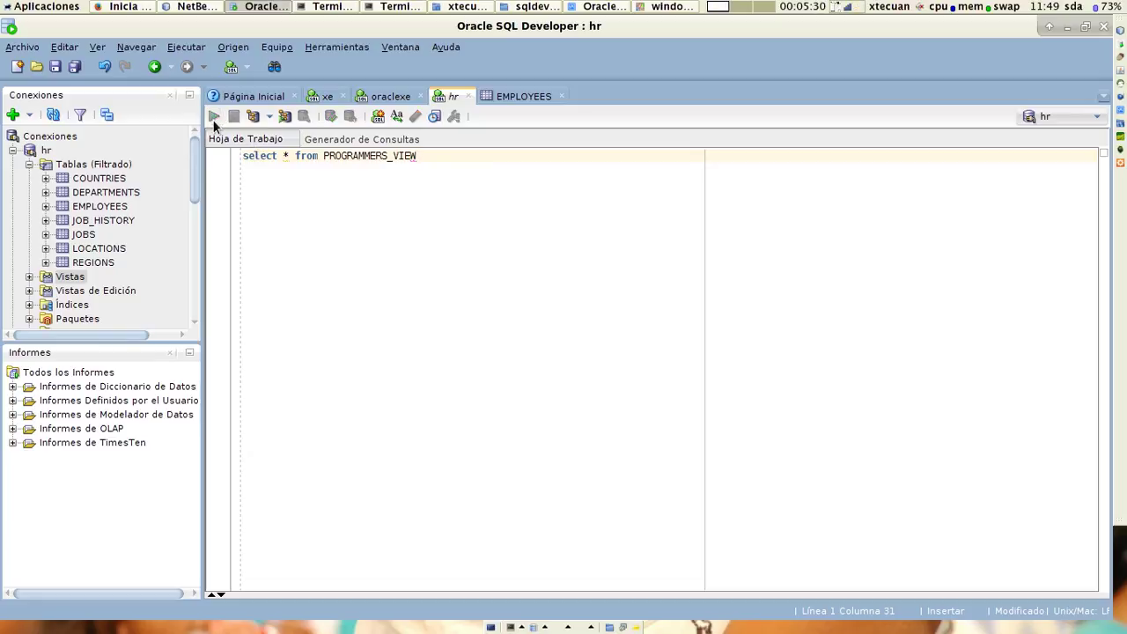
left_click(500, 202)
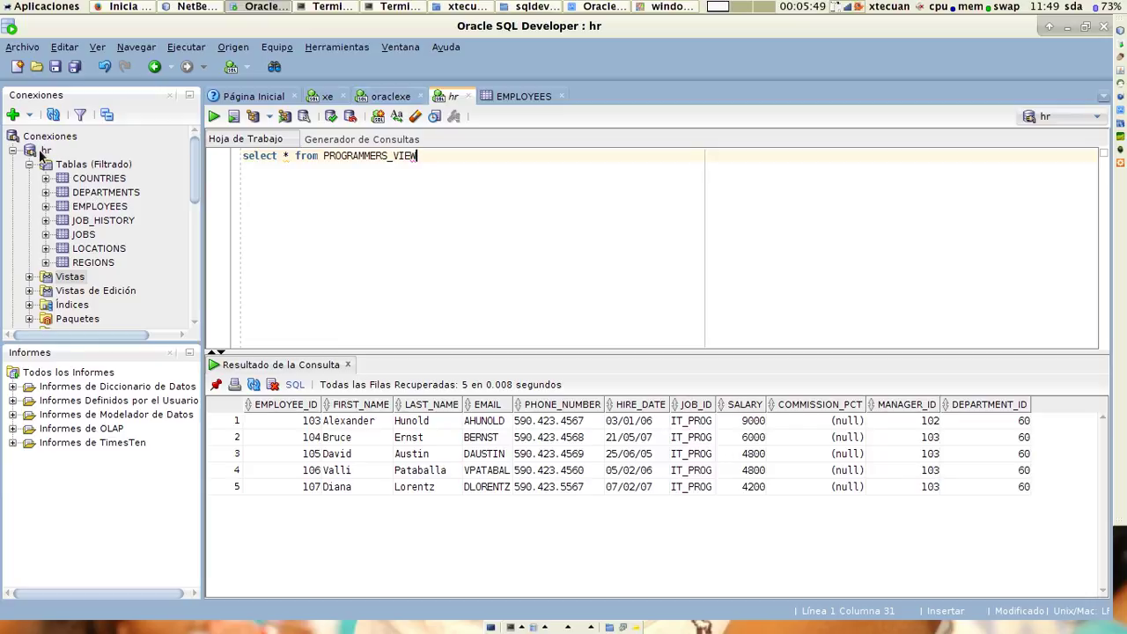
left_click(41, 152)
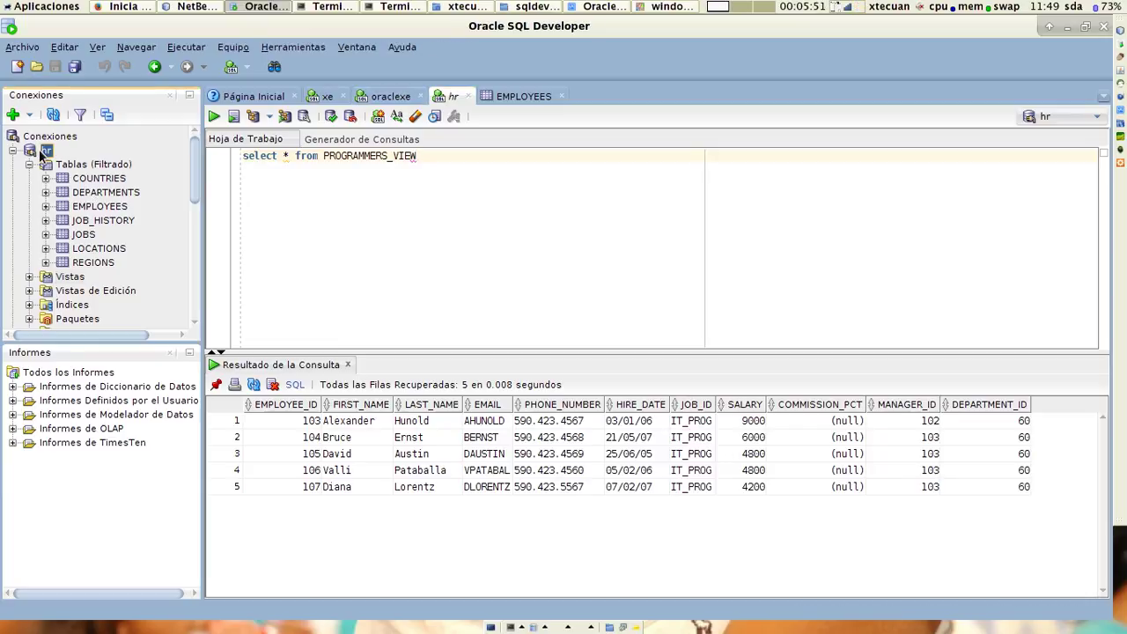
Open a new hr~1 SQL worksheet from the hr connection's context menu.
right_click(40, 152)
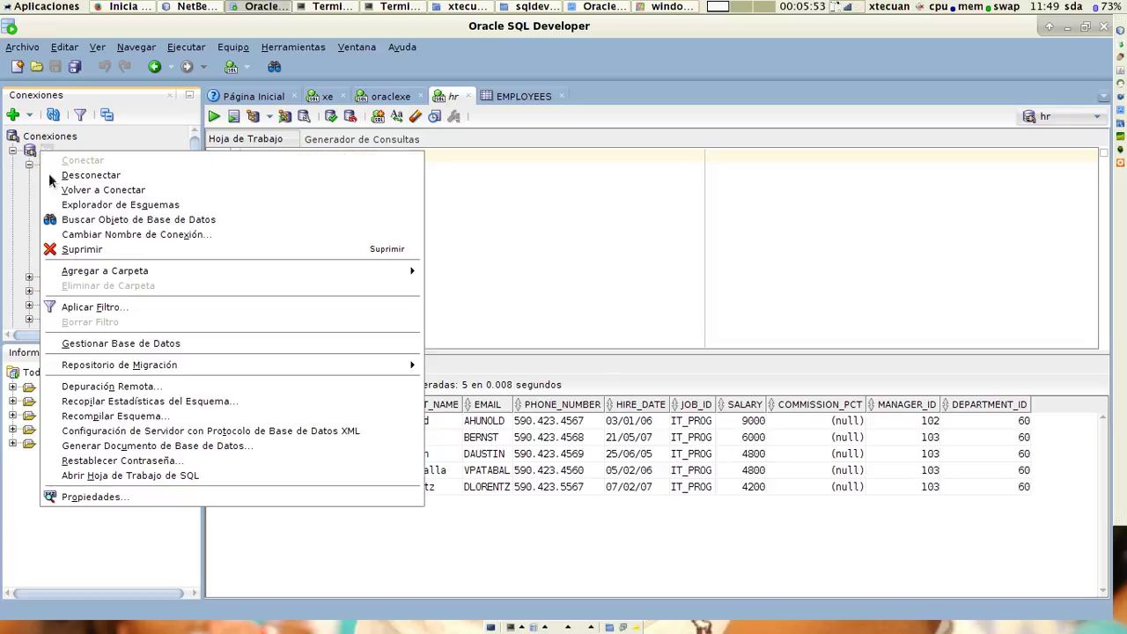
mouse_move(138, 369)
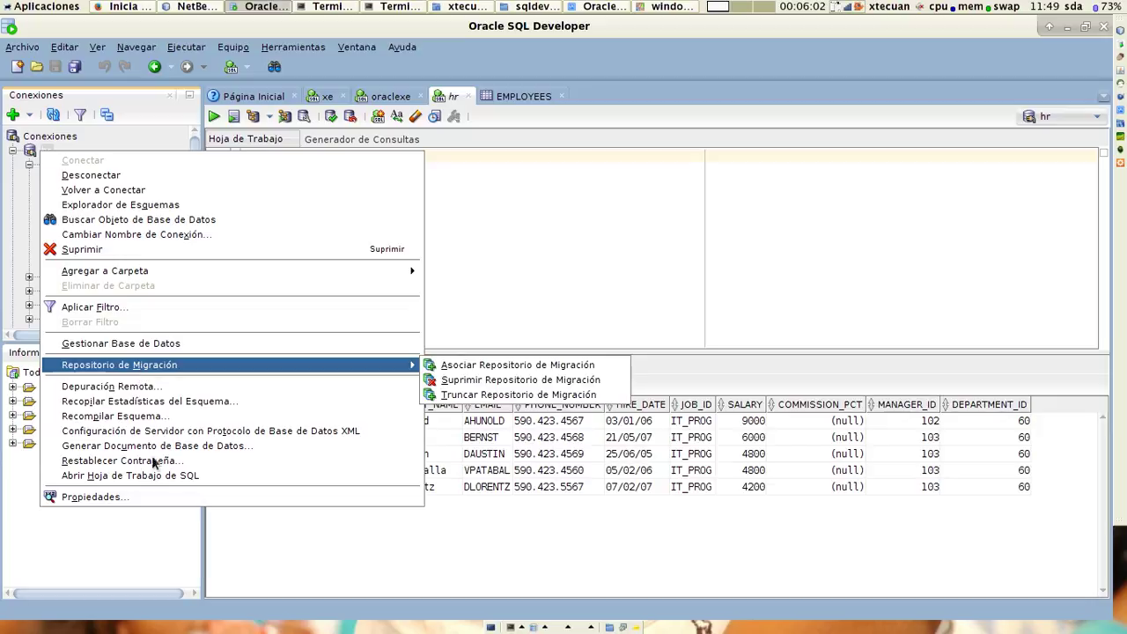
left_click(149, 475)
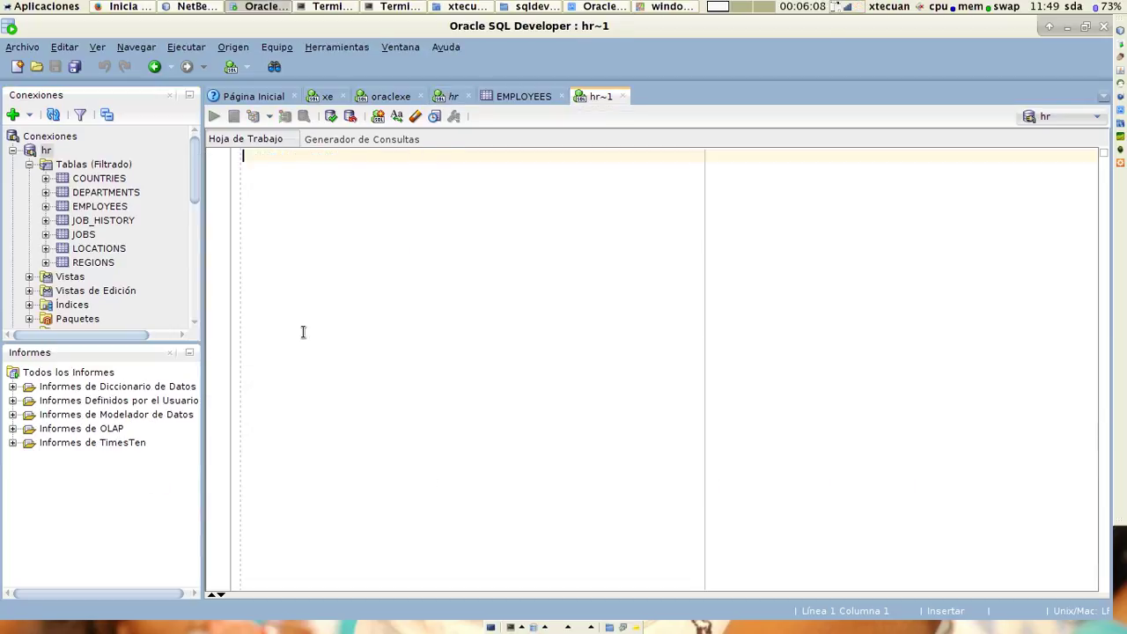
Begin a new query in the hr~1 worksheet with 'select * from'.
type("select ")
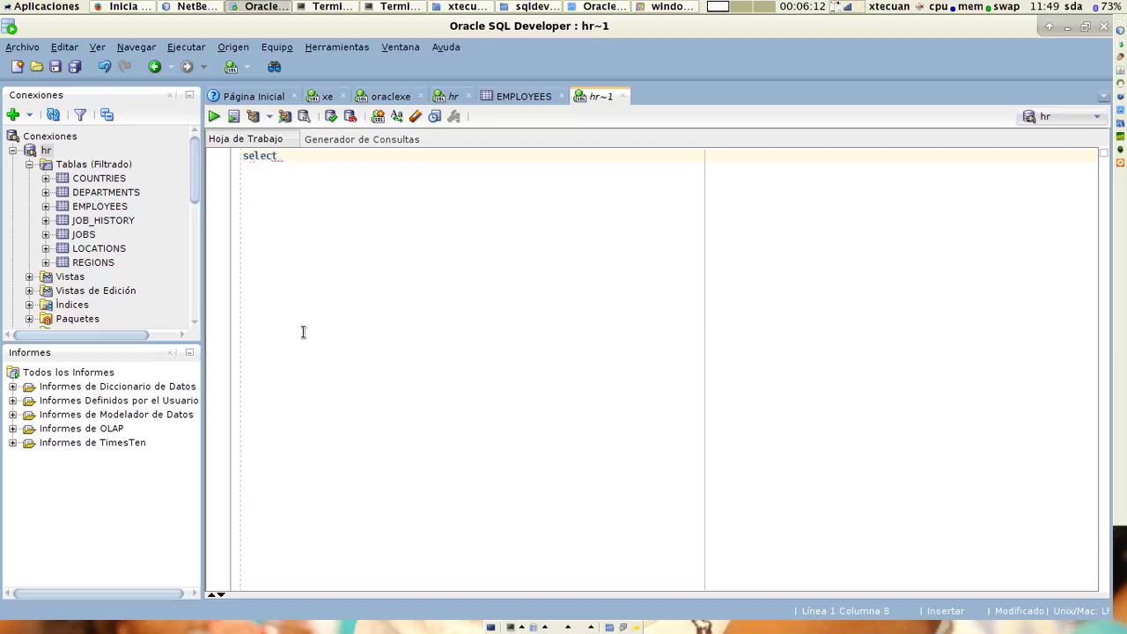
type("* from")
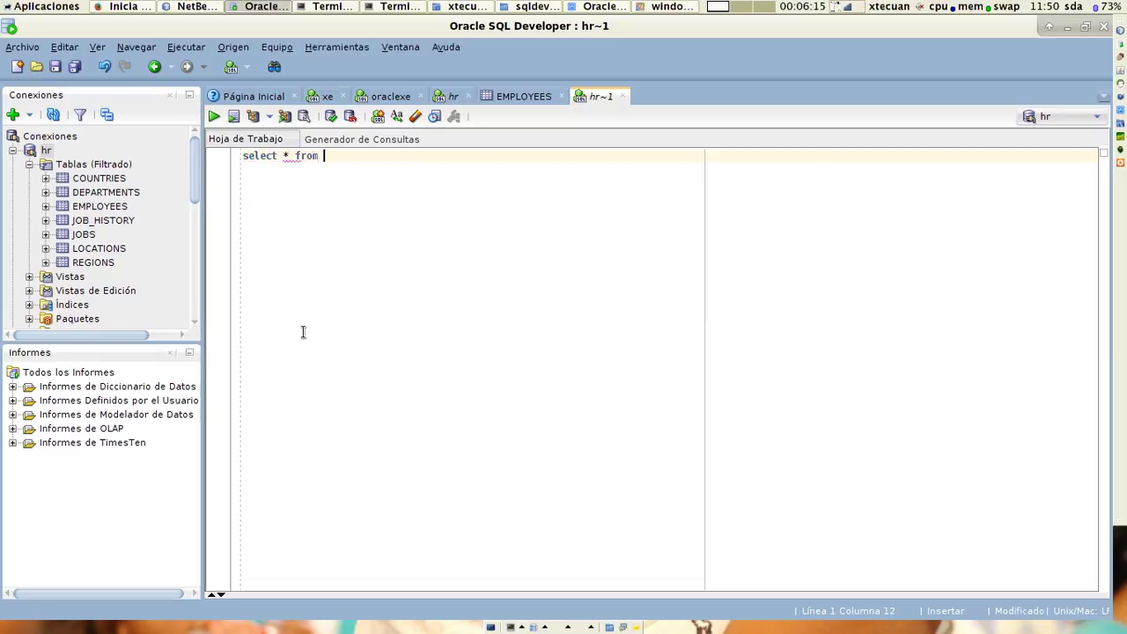